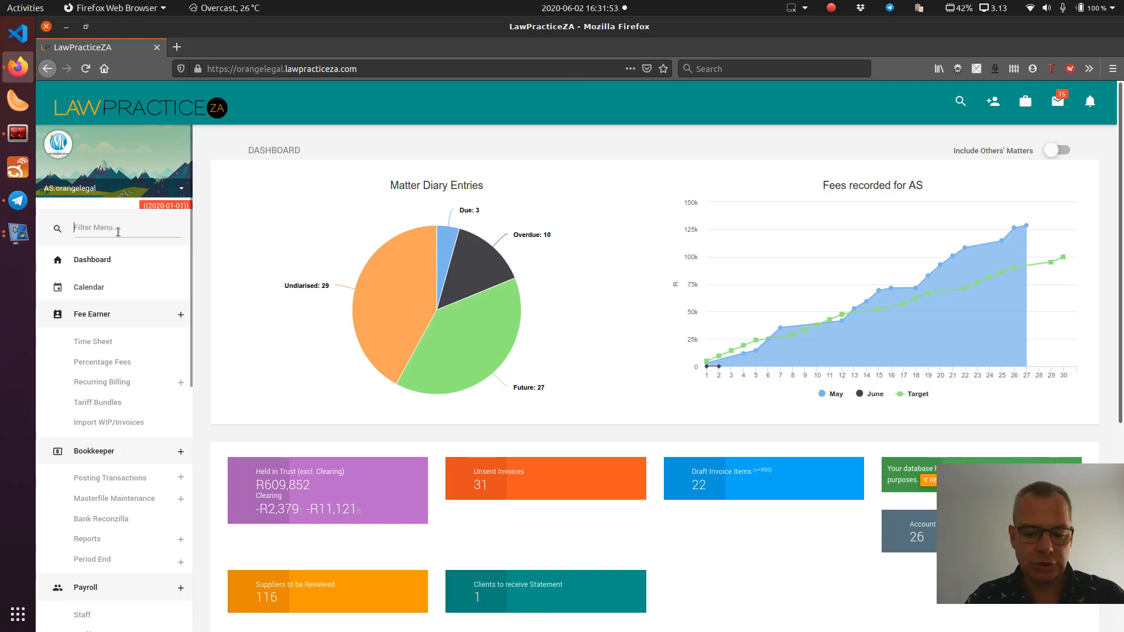
Step: Filter the navigation menu for "z" and open Bank Reconzilla
text(rec)
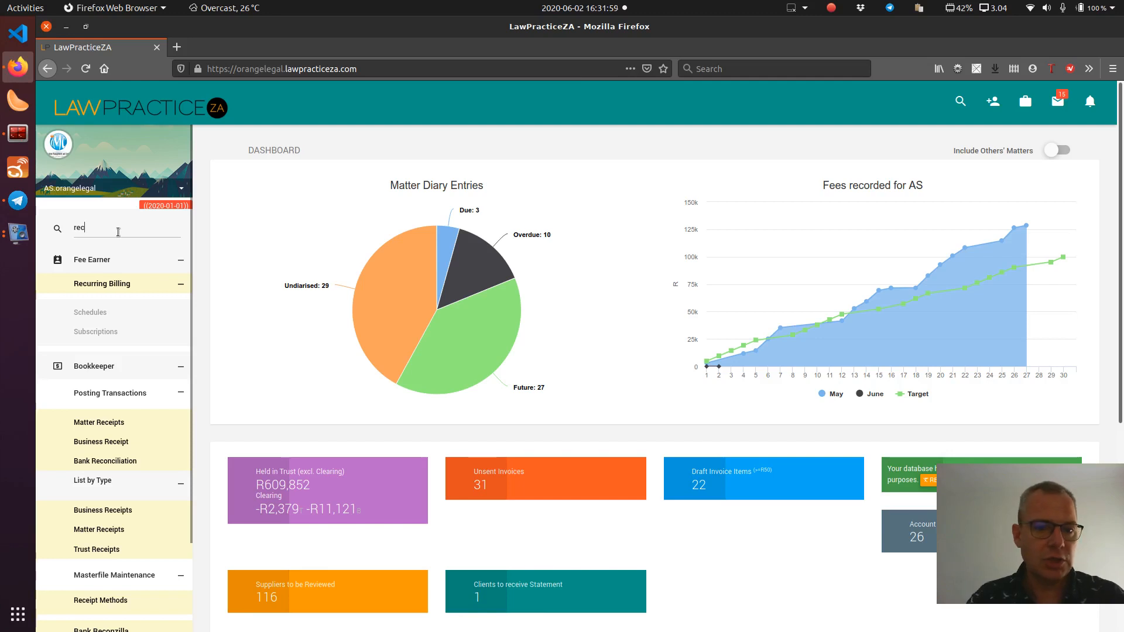
key(BackSpace)
key(BackSpace)
key(BackSpace)
text(z)
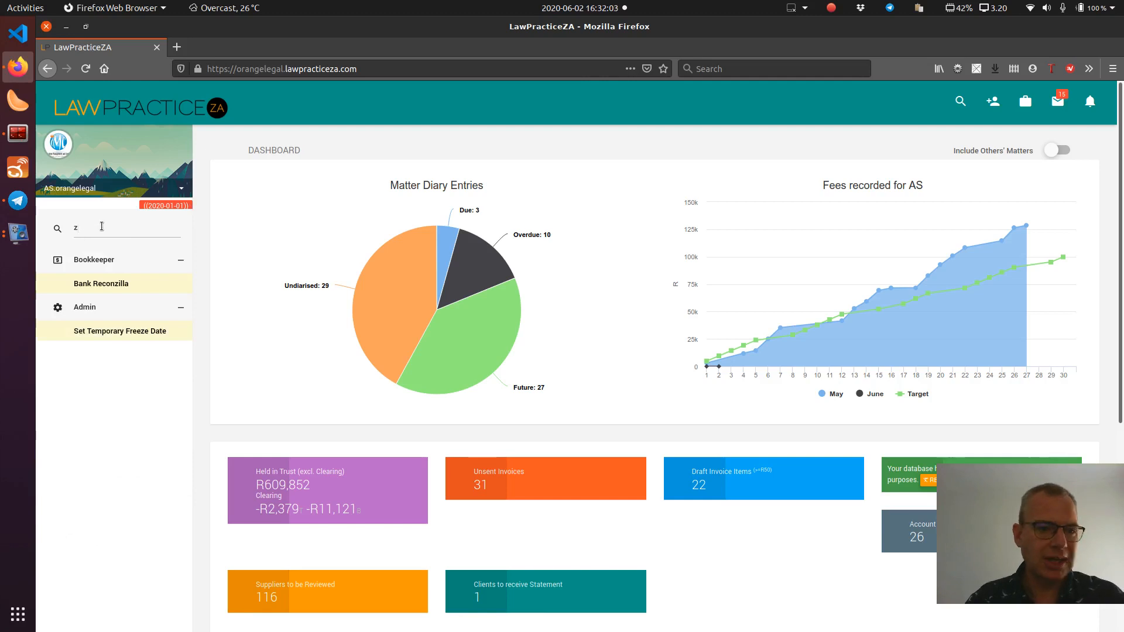
click(107, 286)
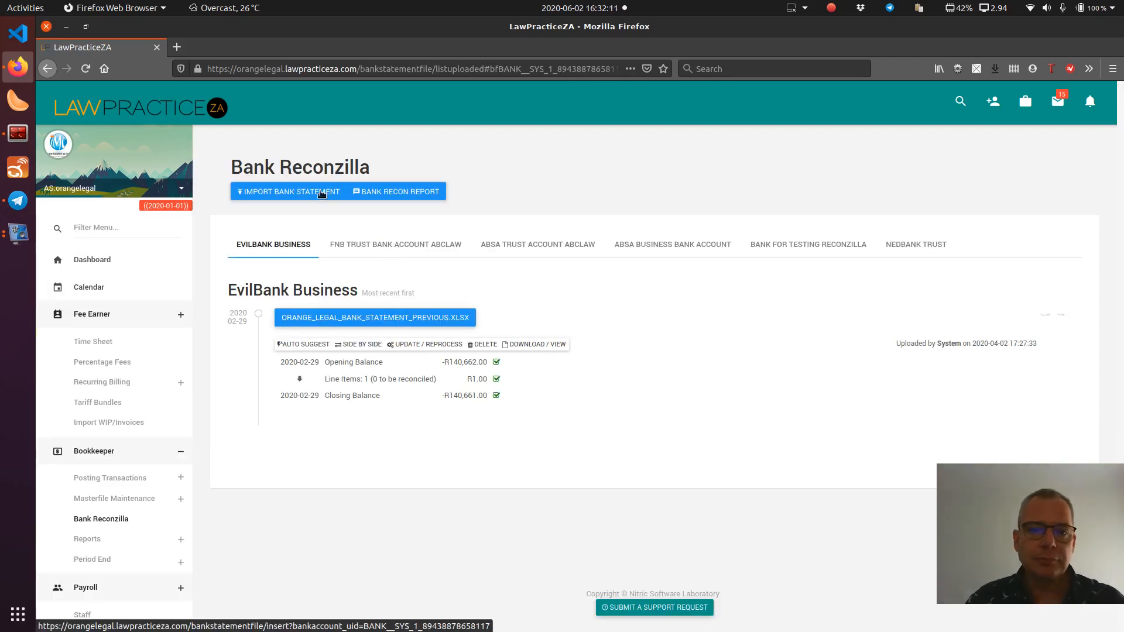
Step: Review the statement lists of the FNB Trust and both ABSA accounts, and check the latest closing date for EvilBank Business
click(414, 250)
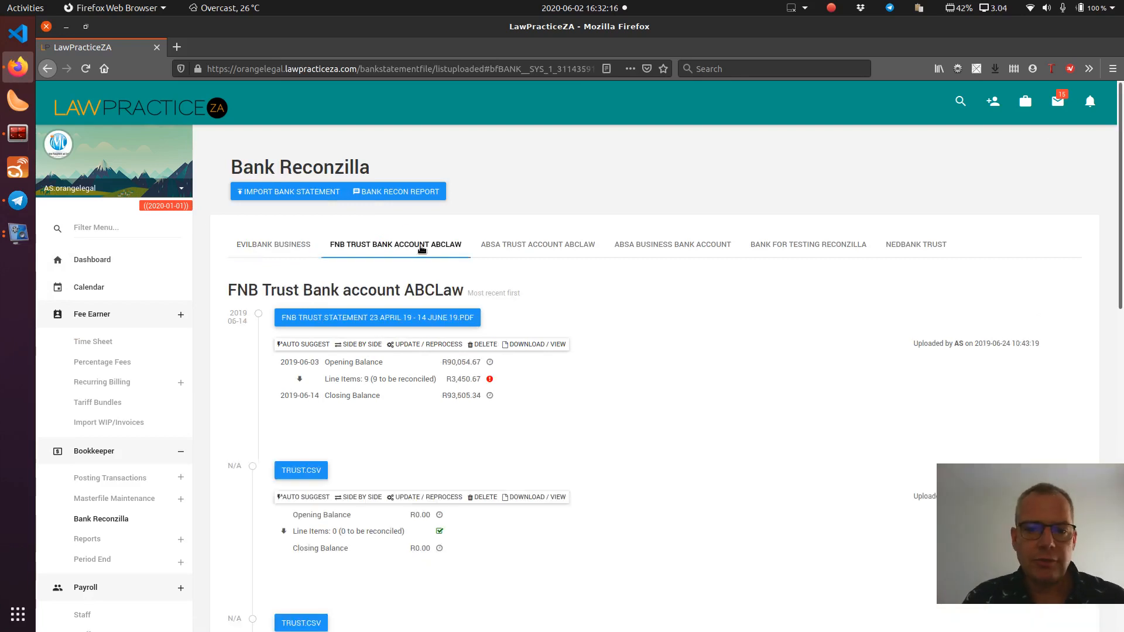
click(536, 249)
click(668, 250)
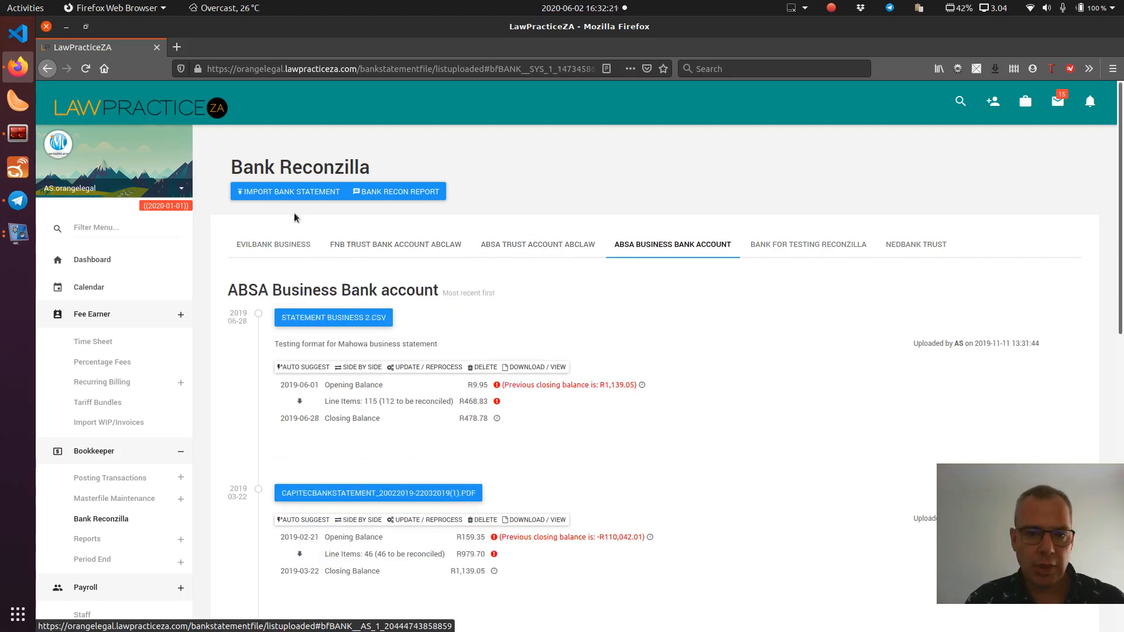
click(280, 250)
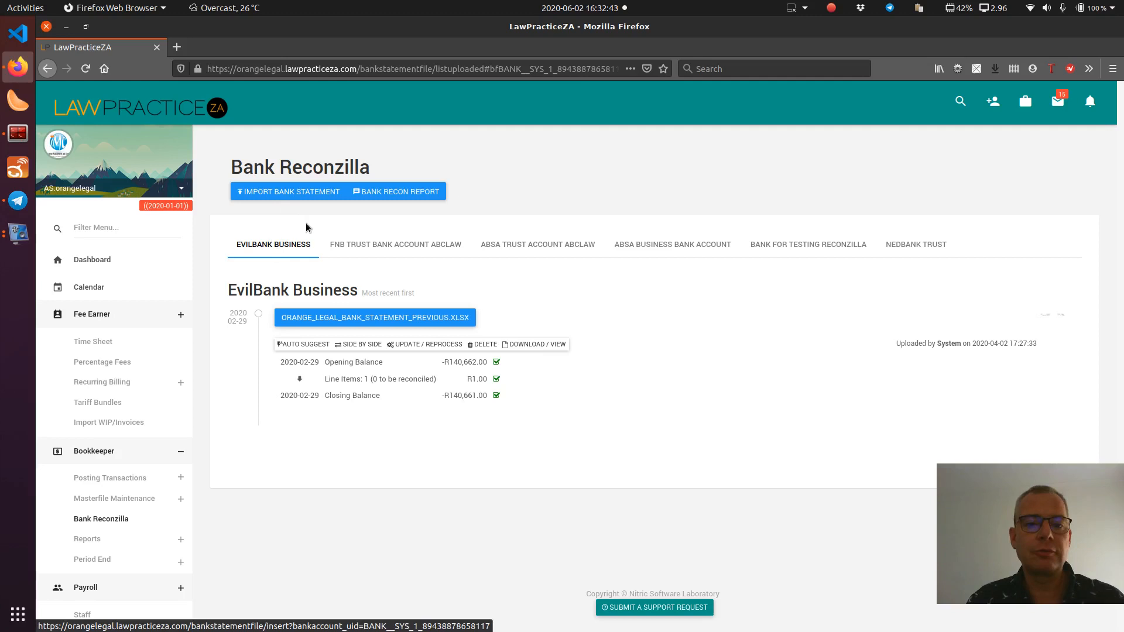
drag(314, 397, 328, 397)
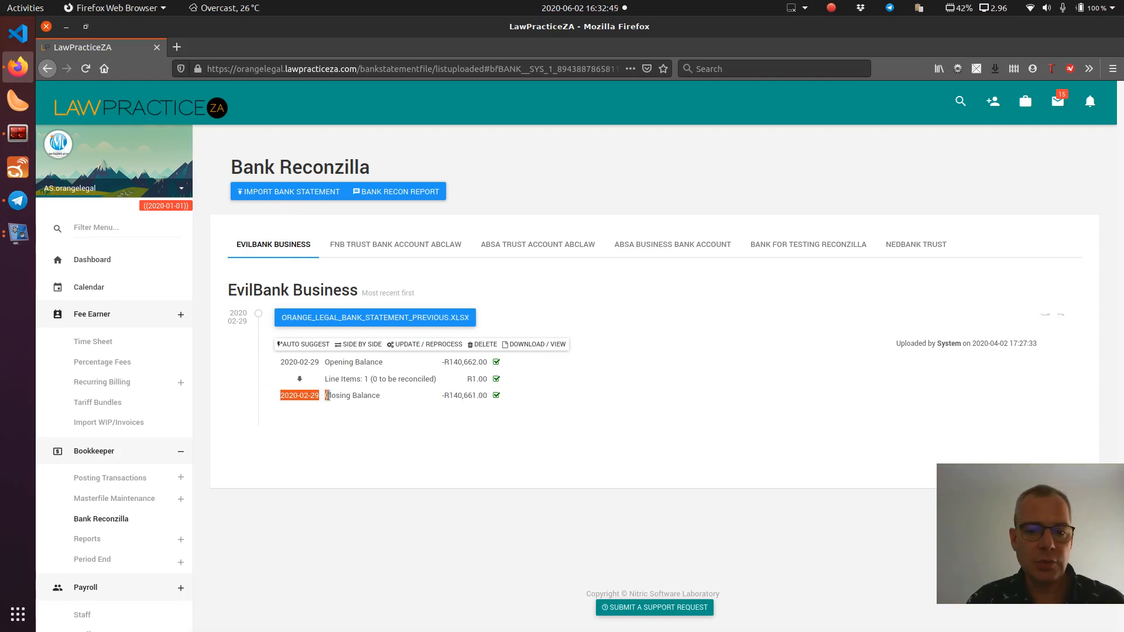
Step: Import the bank statement file Orange_Legal_Bank_Statement.xlsx from the Desktop into the EvilBank Business account
click(282, 193)
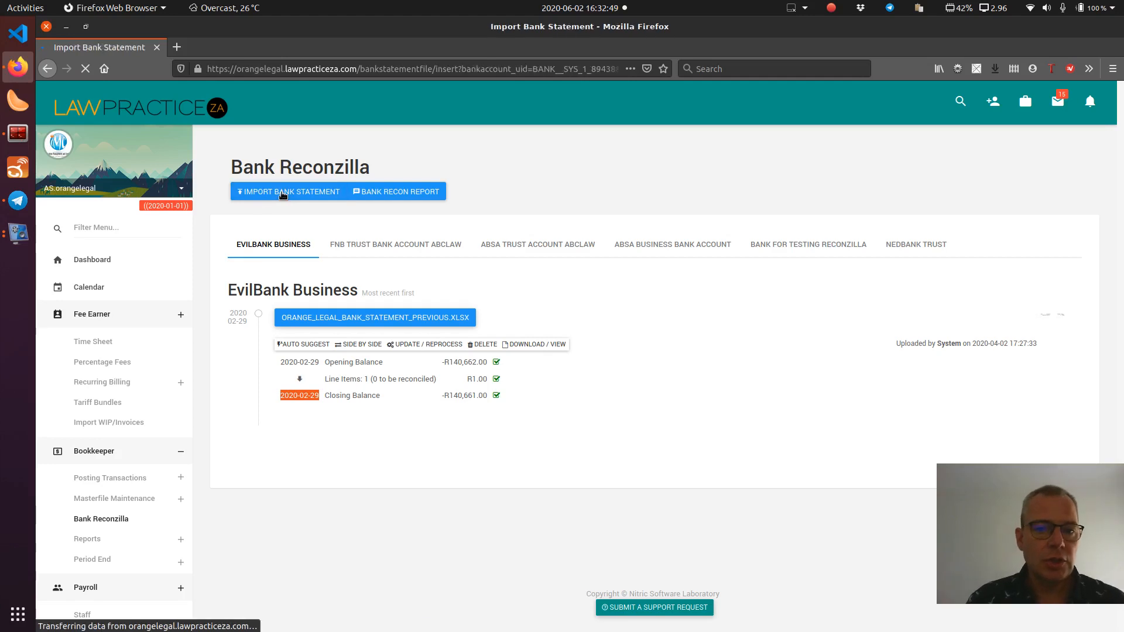
click(395, 196)
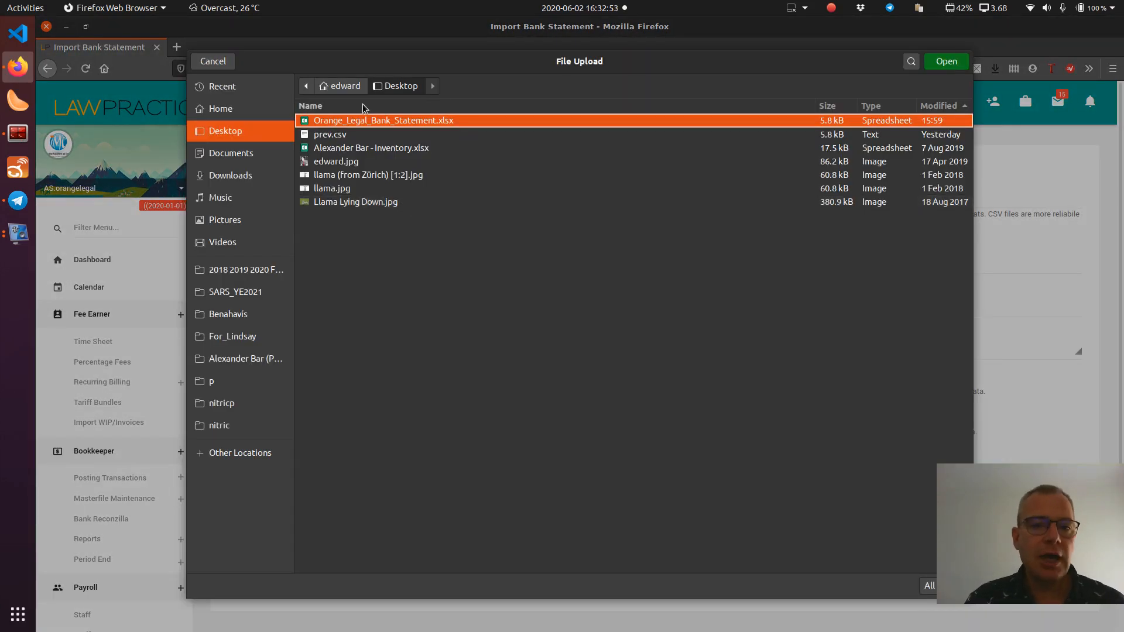
click(956, 71)
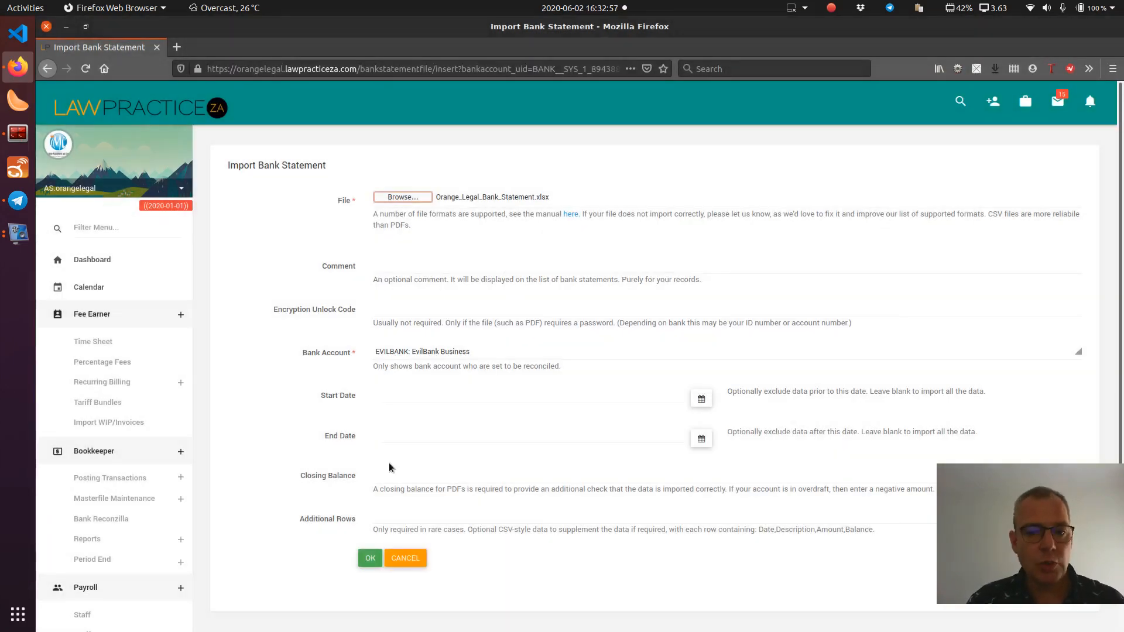
click(372, 559)
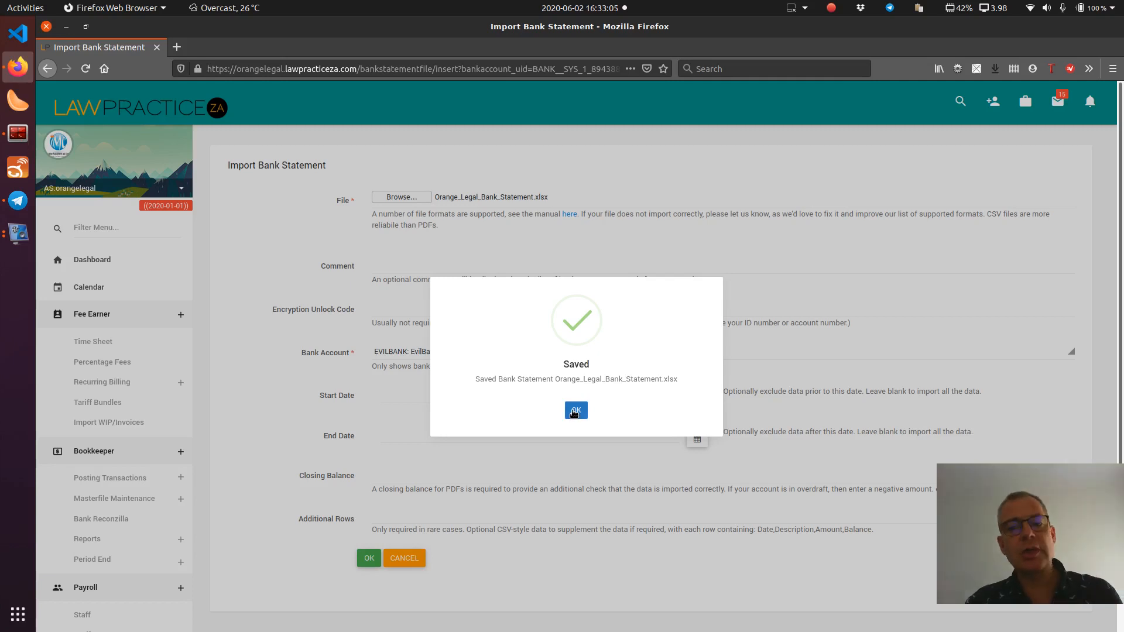
click(573, 411)
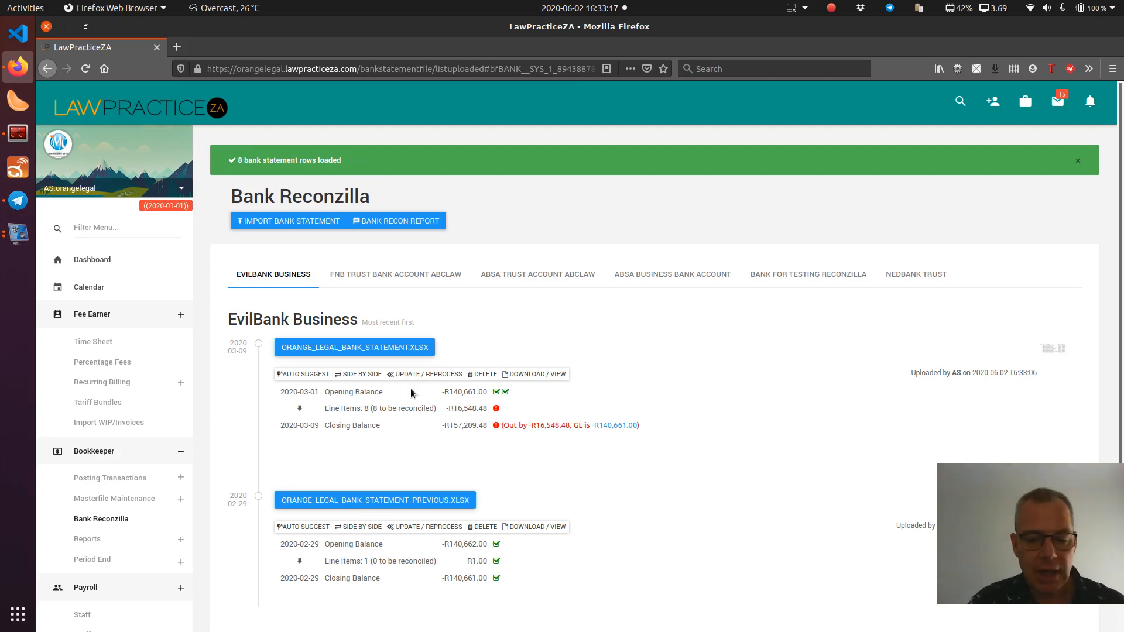
Step: Compare the new statement's opening balance with the previous statement's closing balance and check the meaning of its status marks
scroll(527, 432, down, 2)
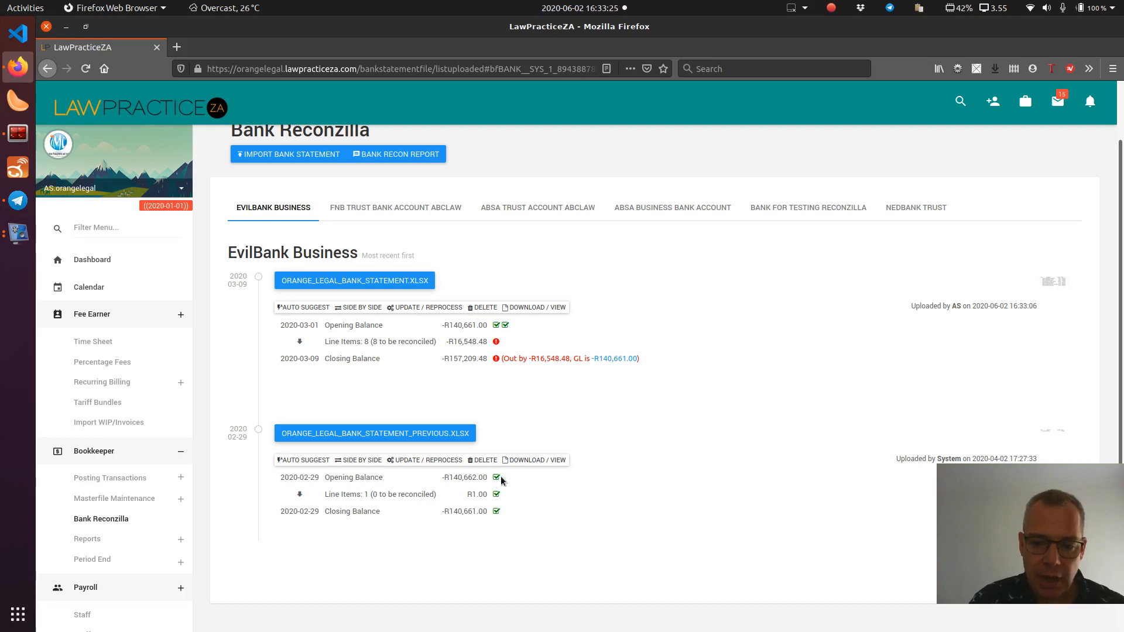
mouse_move(498, 479)
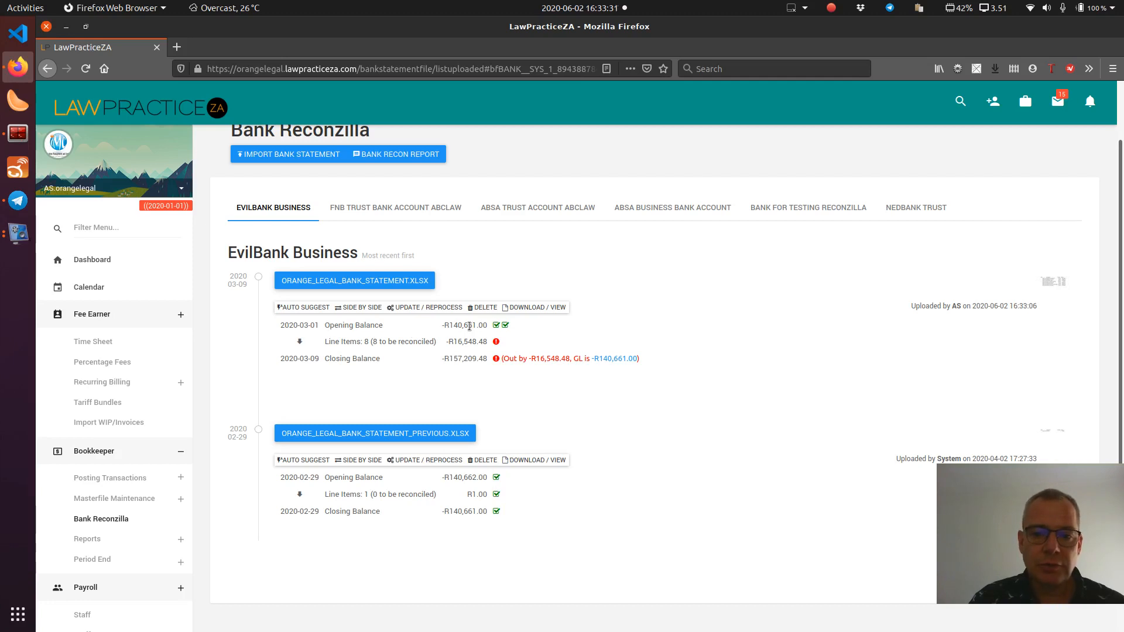
mouse_move(494, 325)
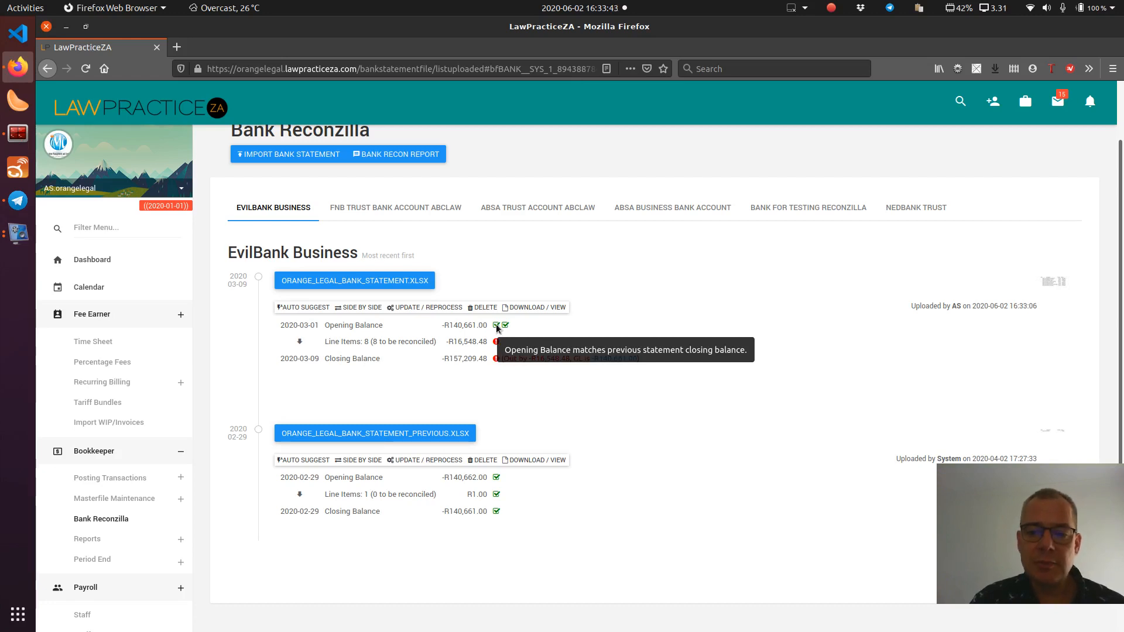
drag(449, 328, 487, 328)
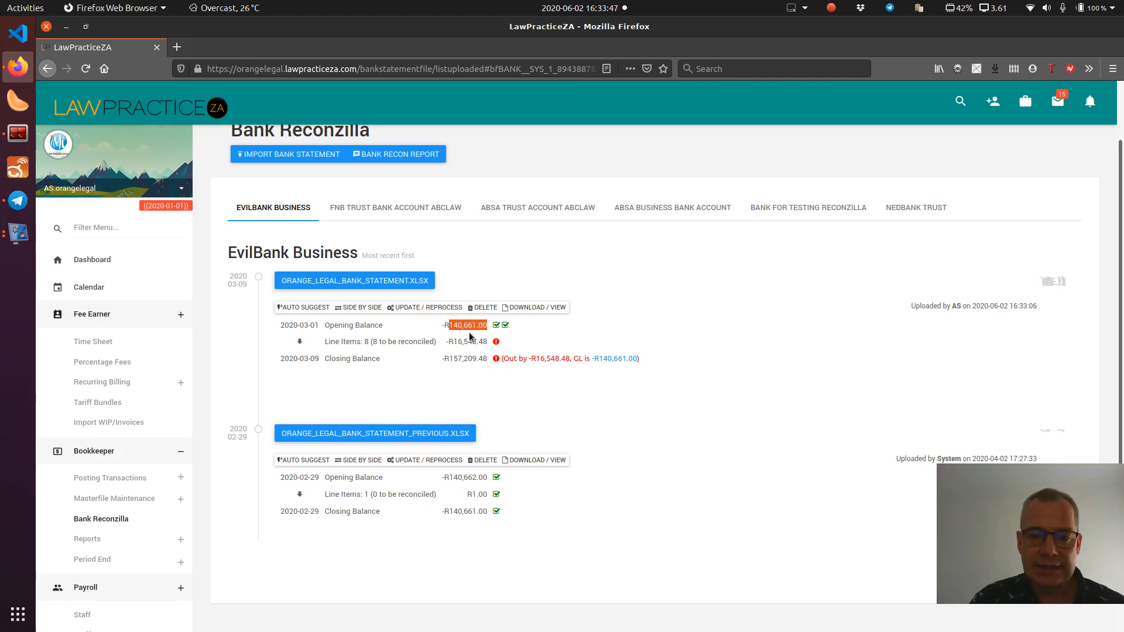
drag(449, 512, 487, 512)
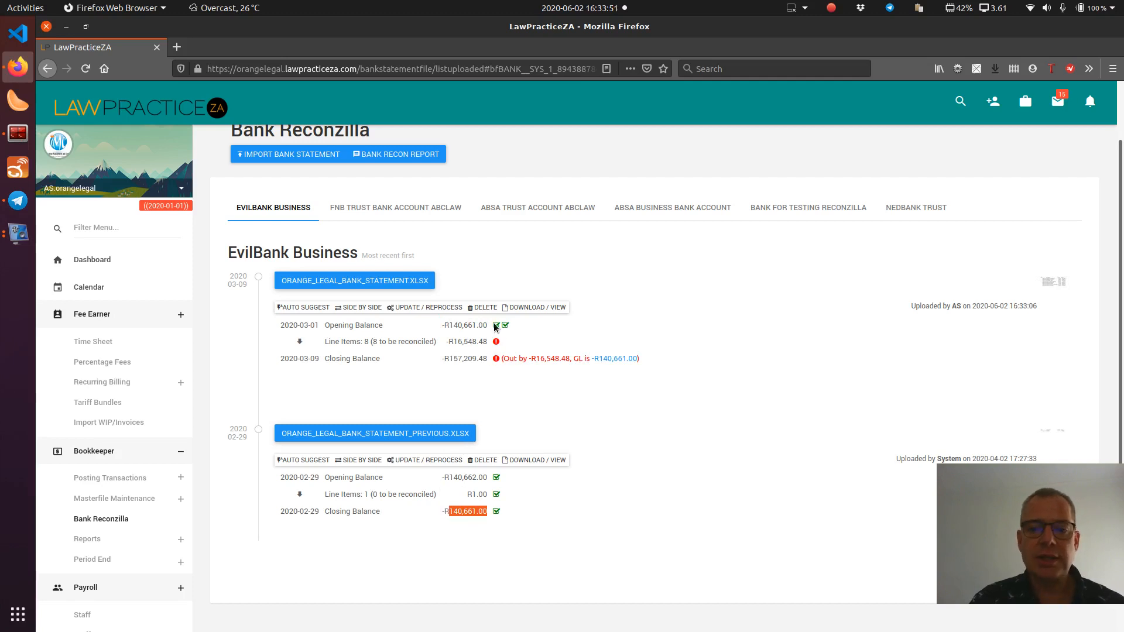
mouse_move(506, 328)
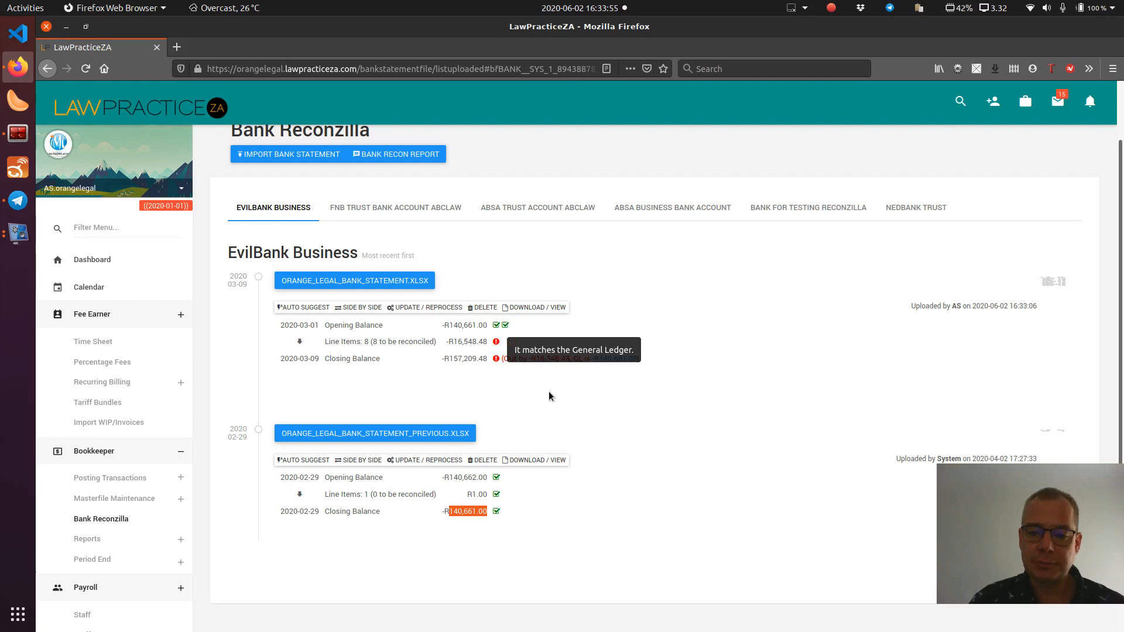
click(439, 382)
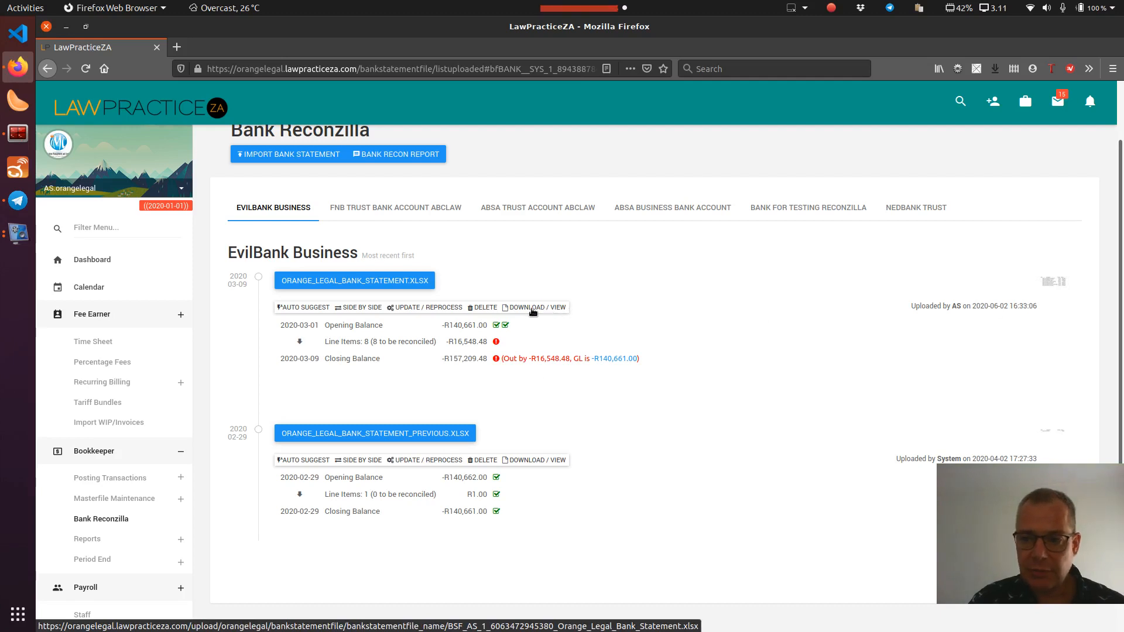
Step: Download the newly imported statement, view its transactions in LibreOffice Calc, and close the spreadsheet
click(1054, 282)
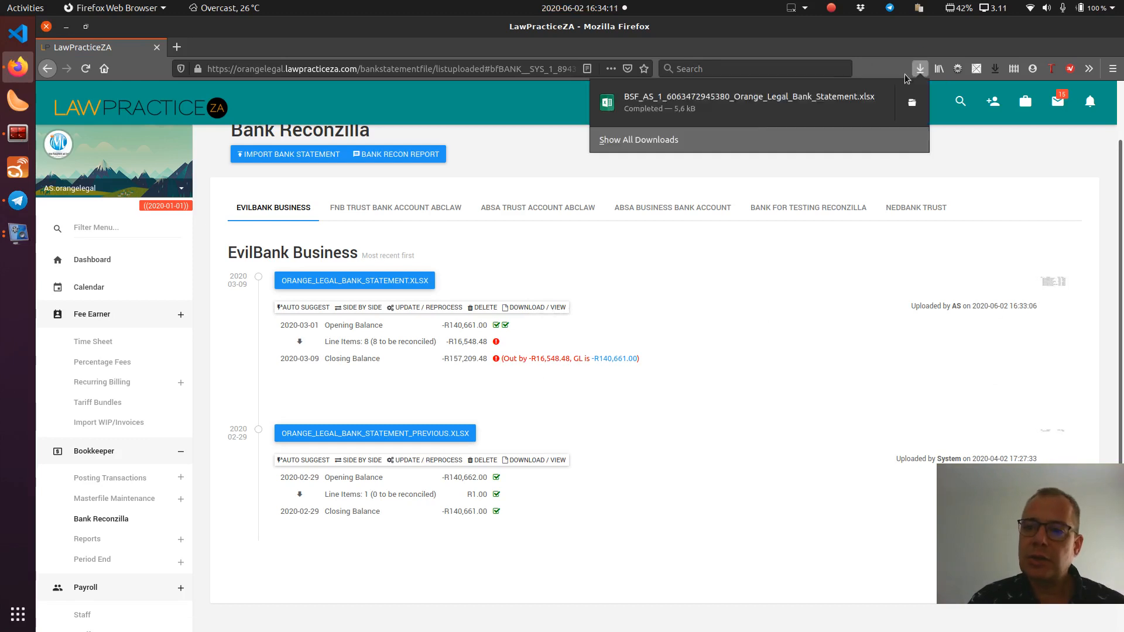
click(786, 264)
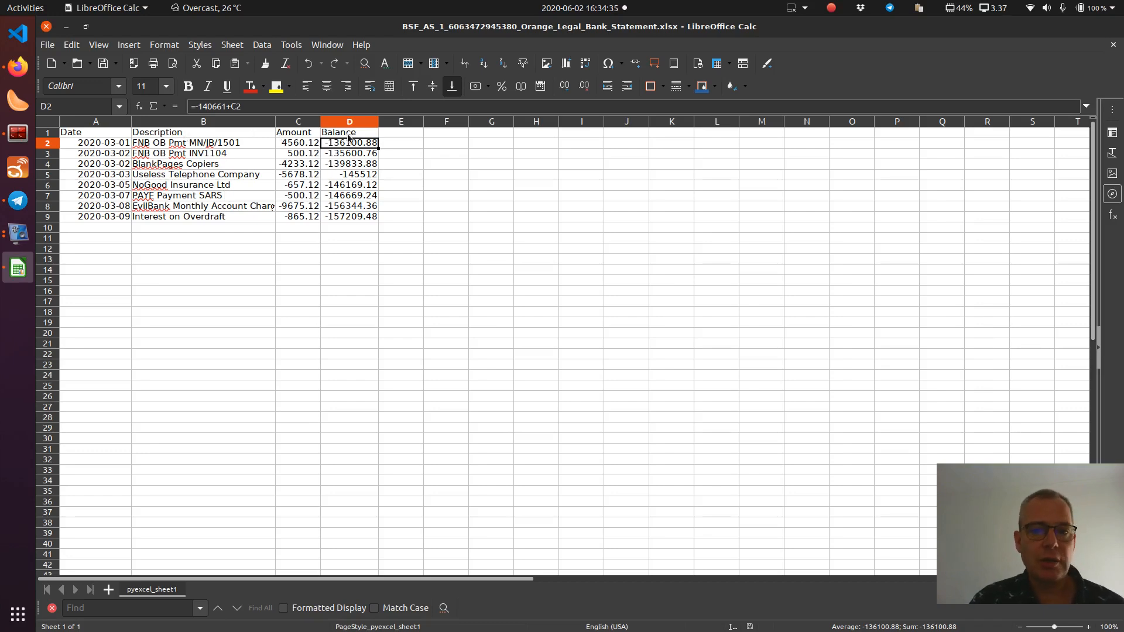
click(47, 27)
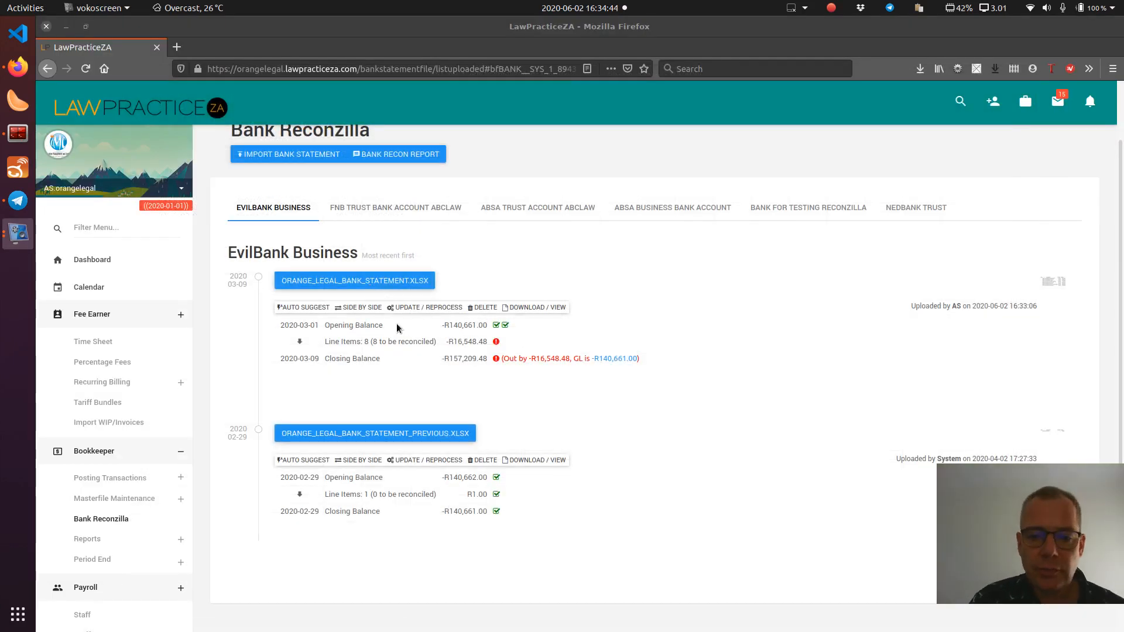
Step: Run Auto Suggest on the new statement and save the suggested receipt matches for the two FNB OB Pmt lines
click(293, 309)
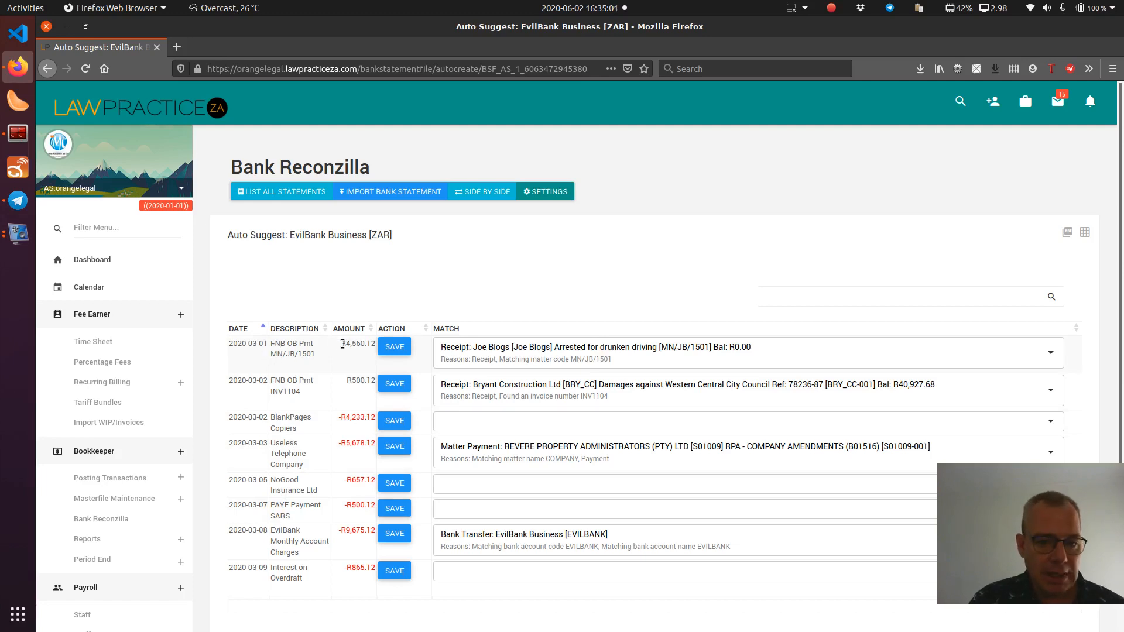
triple_click(268, 358)
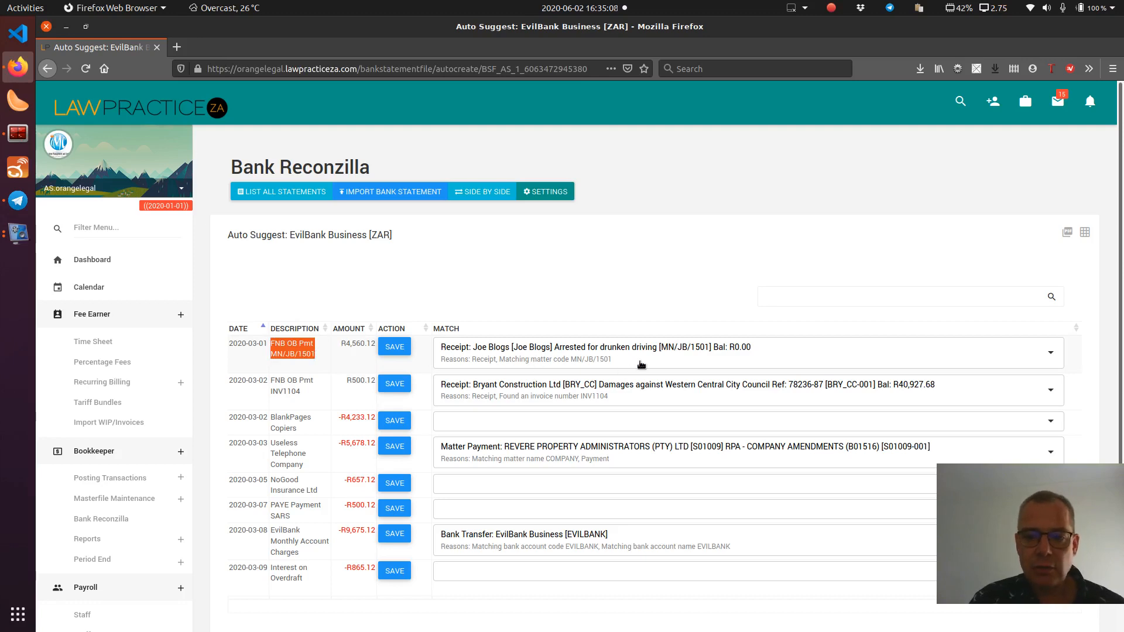
click(527, 357)
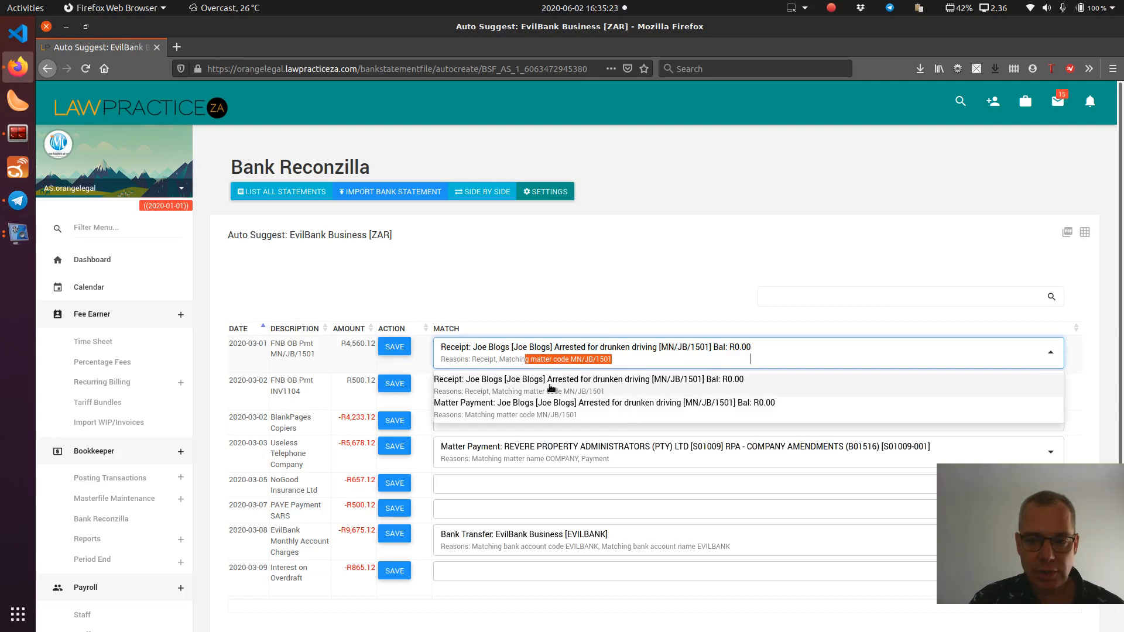
click(491, 265)
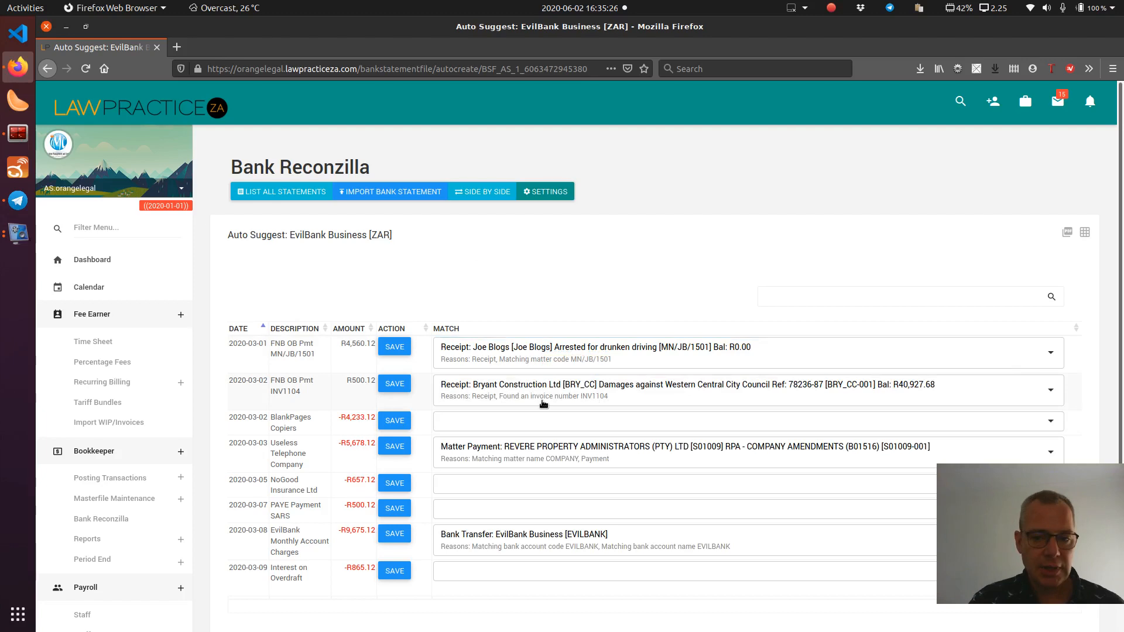
click(390, 346)
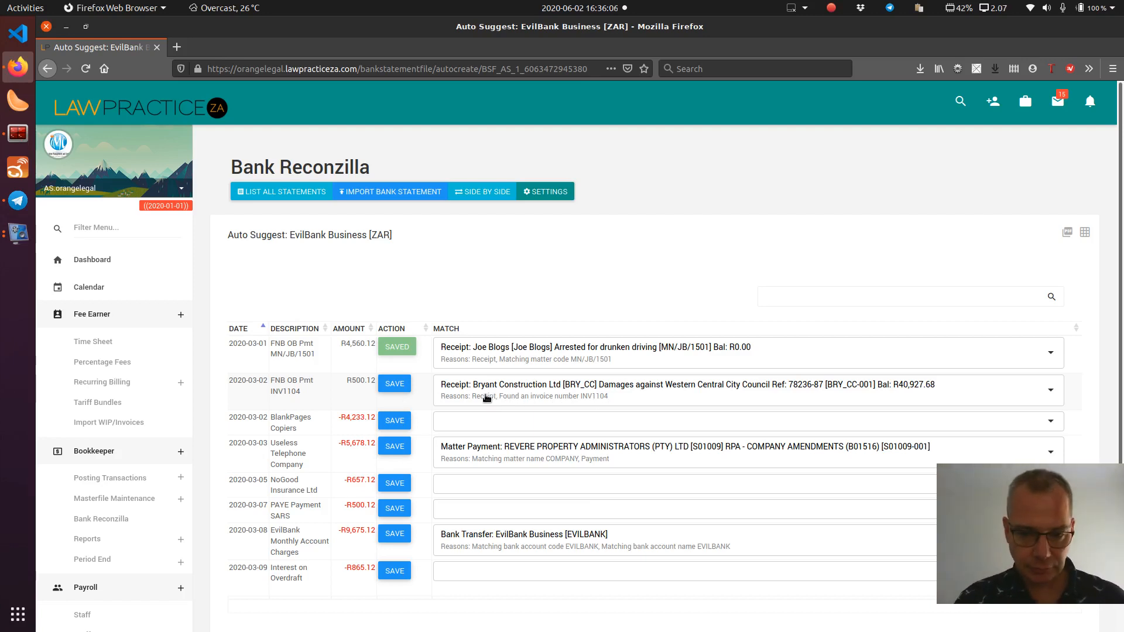
click(391, 385)
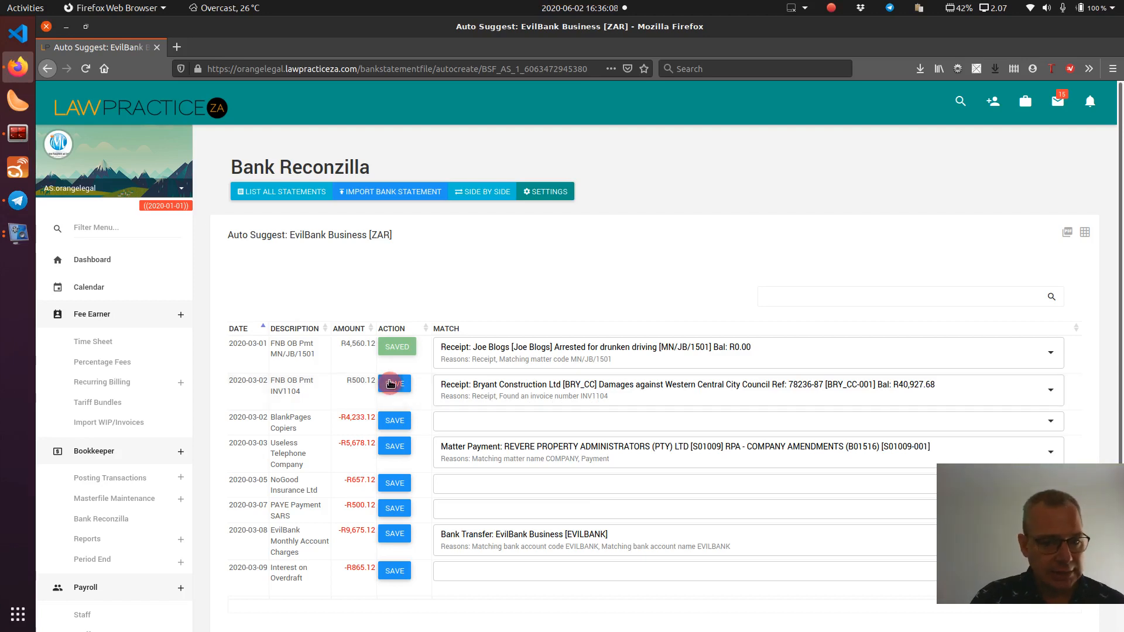
click(466, 422)
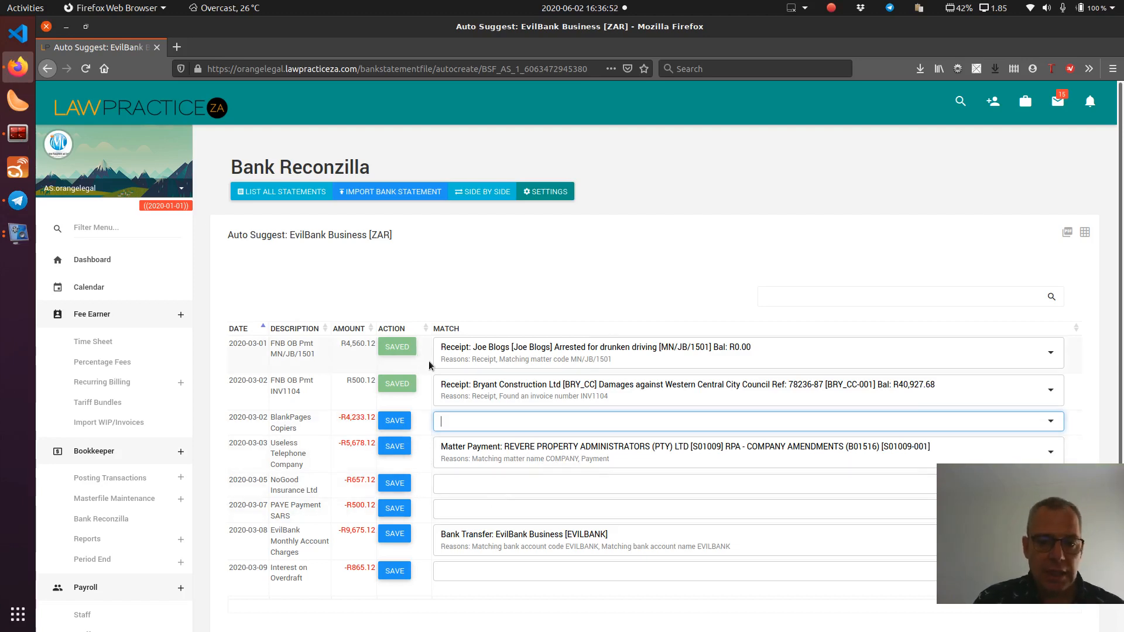
click(480, 572)
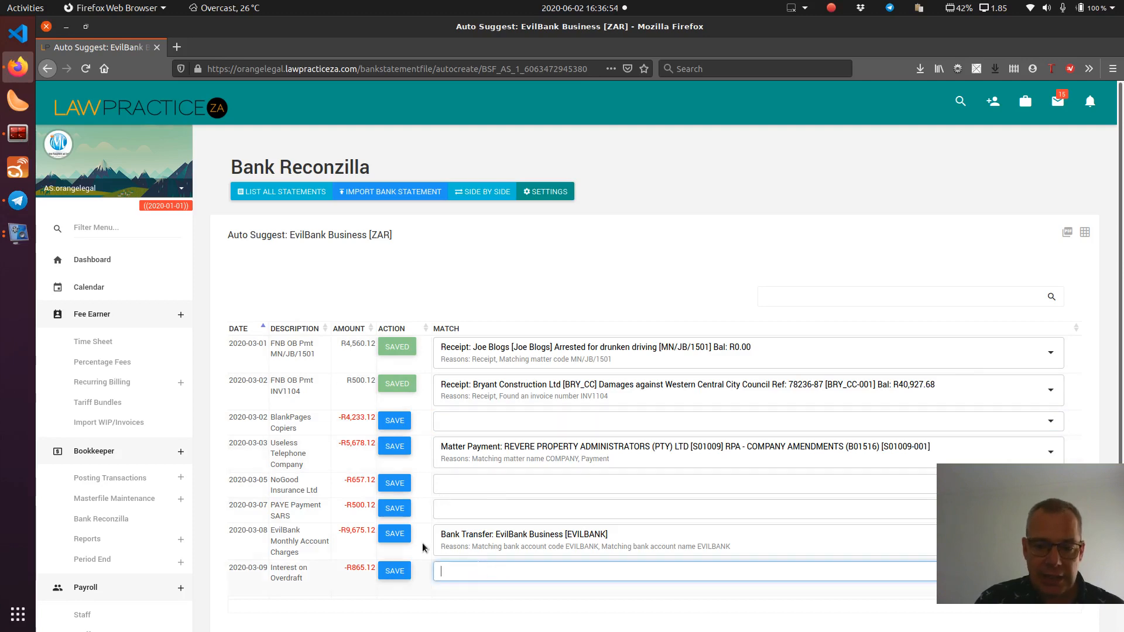
click(462, 510)
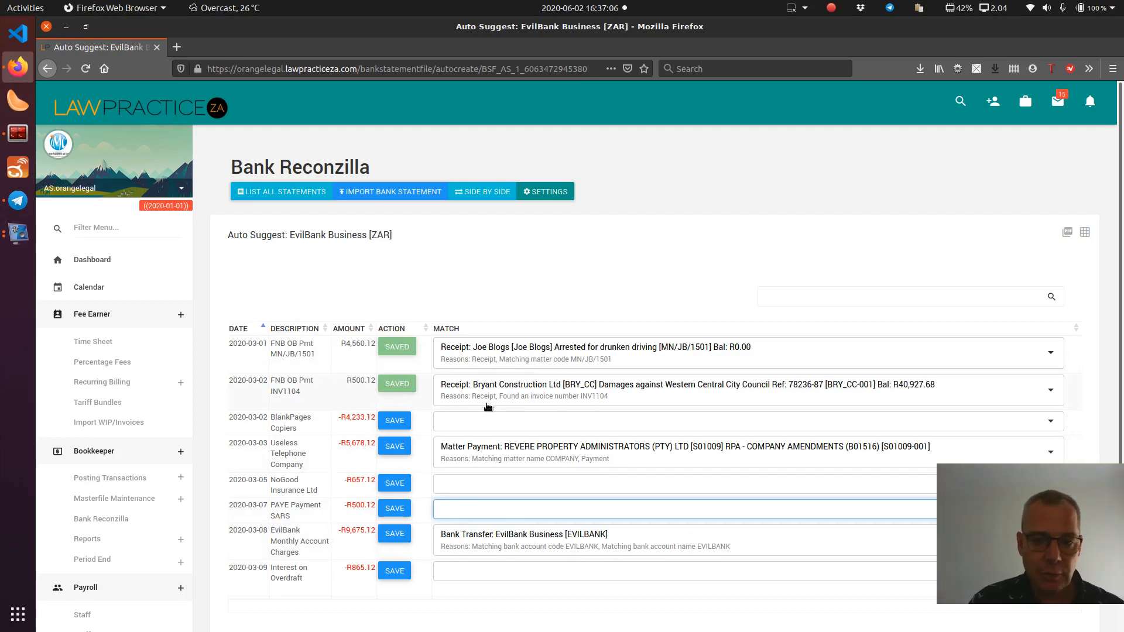
Step: Show reconciled rows in the Side by Side view and view the receipt matched to the 2020-03-01 payment in a new tab
click(483, 193)
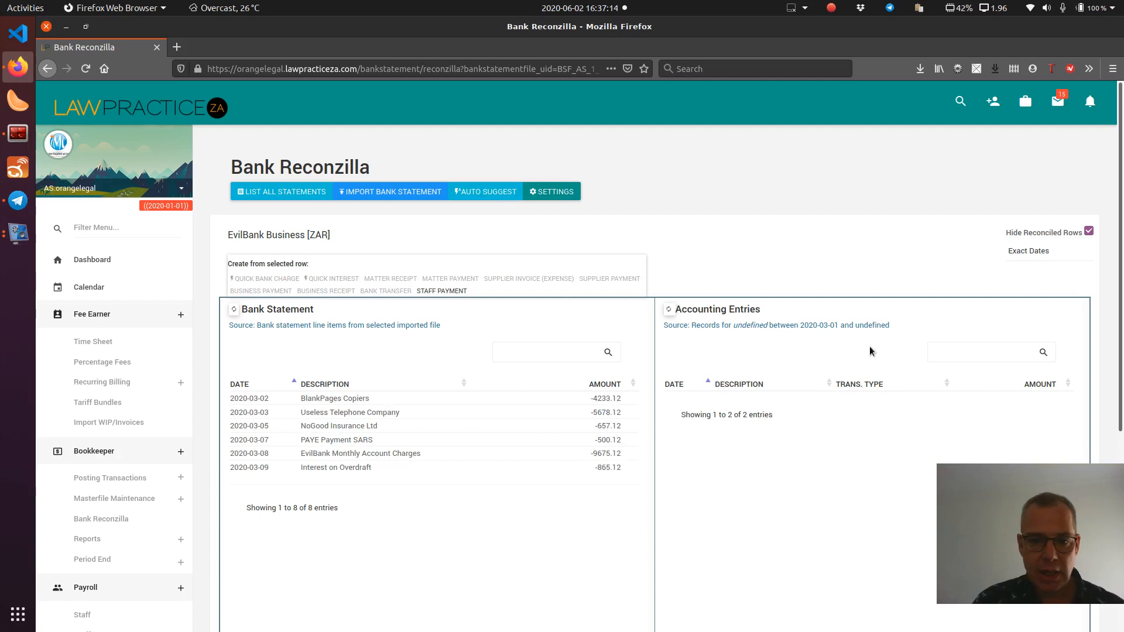
click(1088, 232)
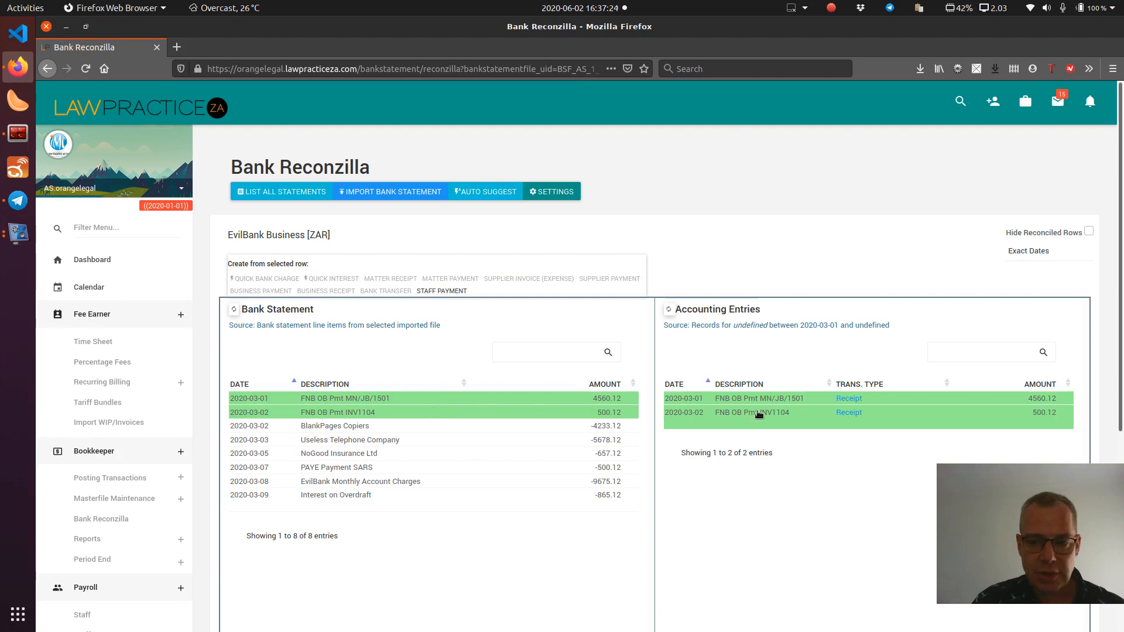
middle_click(849, 400)
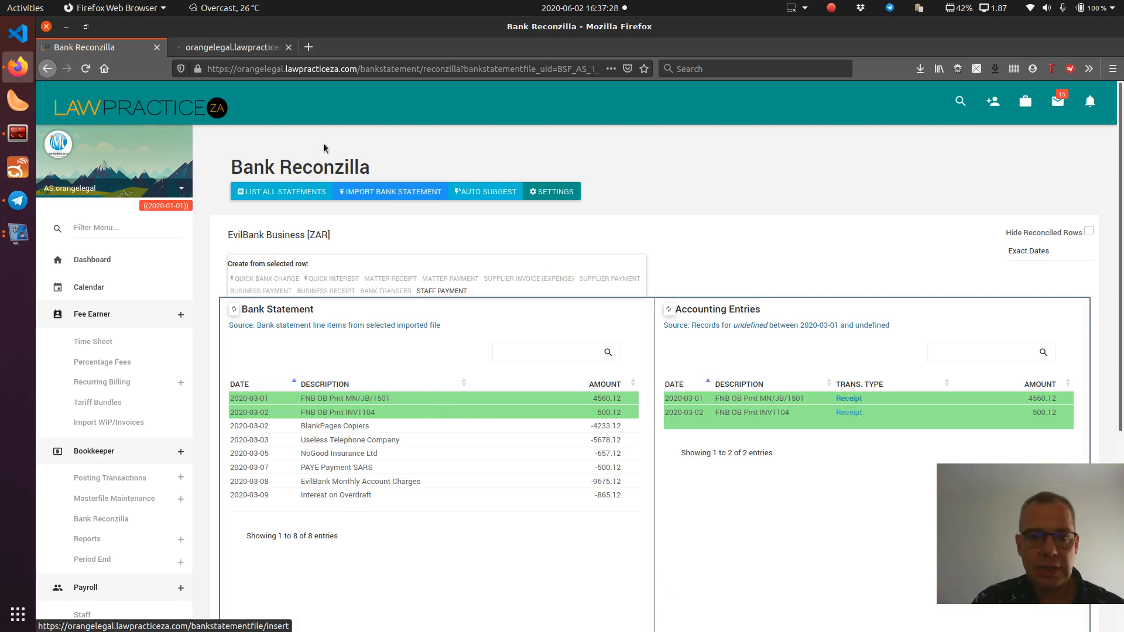
click(233, 51)
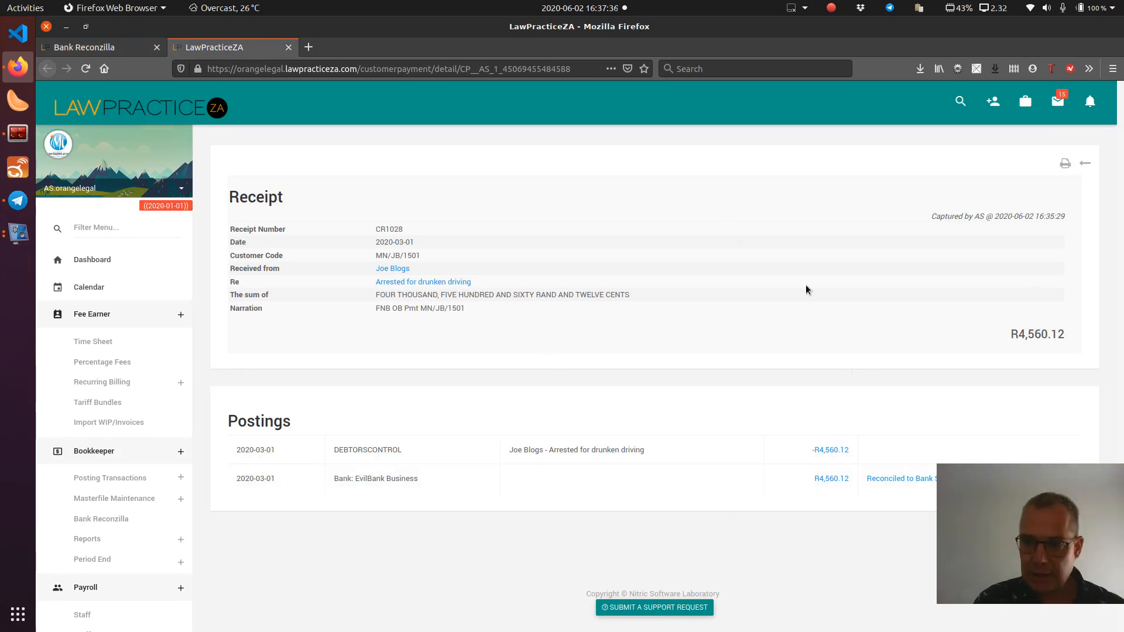
Step: Return to the Bank Reconzilla tab, select the BlankPages Copiers statement line, and hide the reconciled rows
click(76, 47)
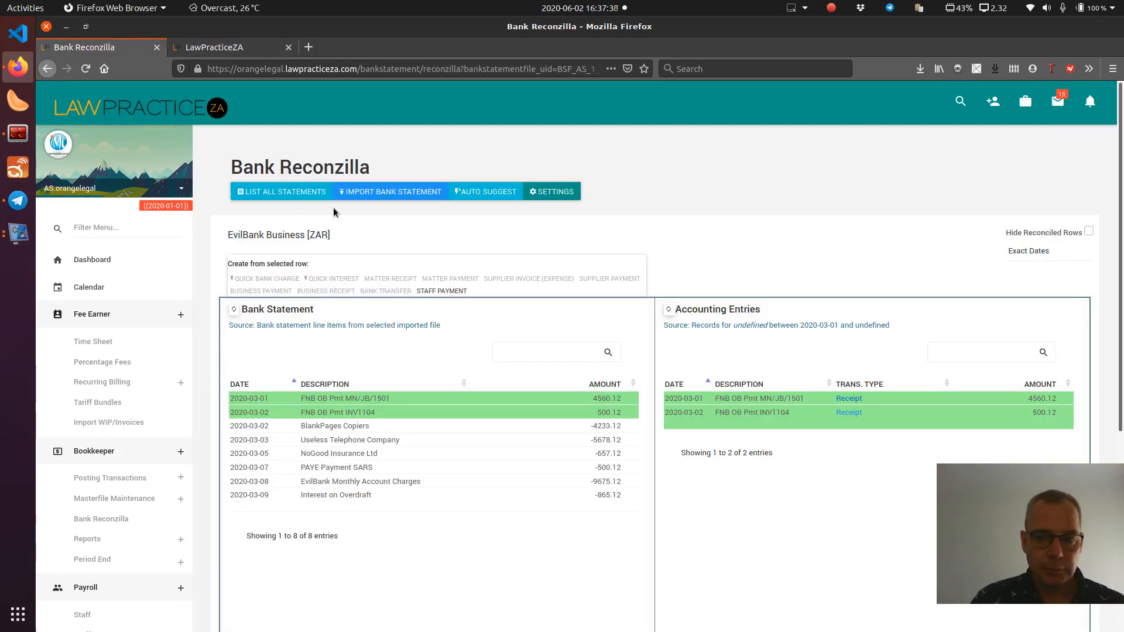
click(357, 427)
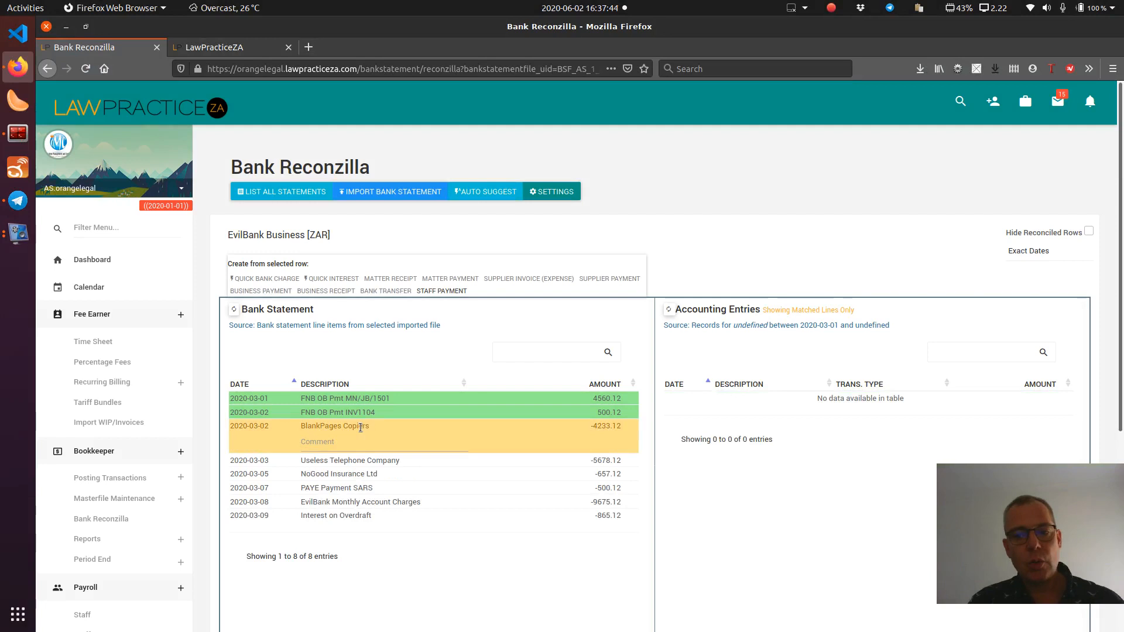
click(380, 436)
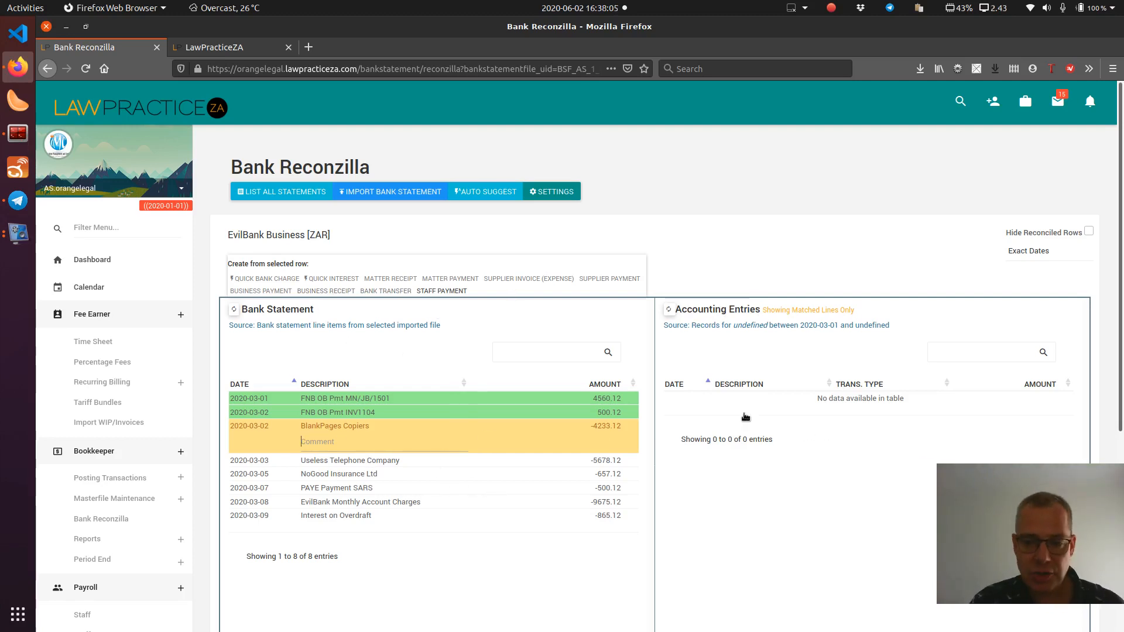
click(1092, 233)
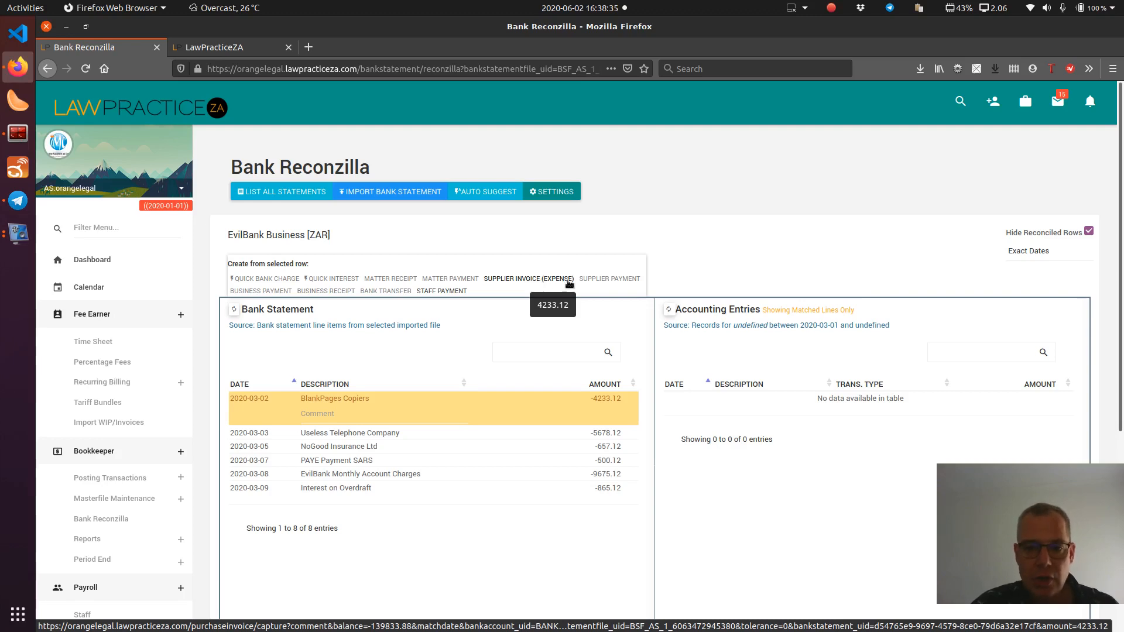
Step: Start a supplier payment from the BlankPages Copiers line and set its payment method to EF T - EvilBank - EvilBank Business
click(608, 282)
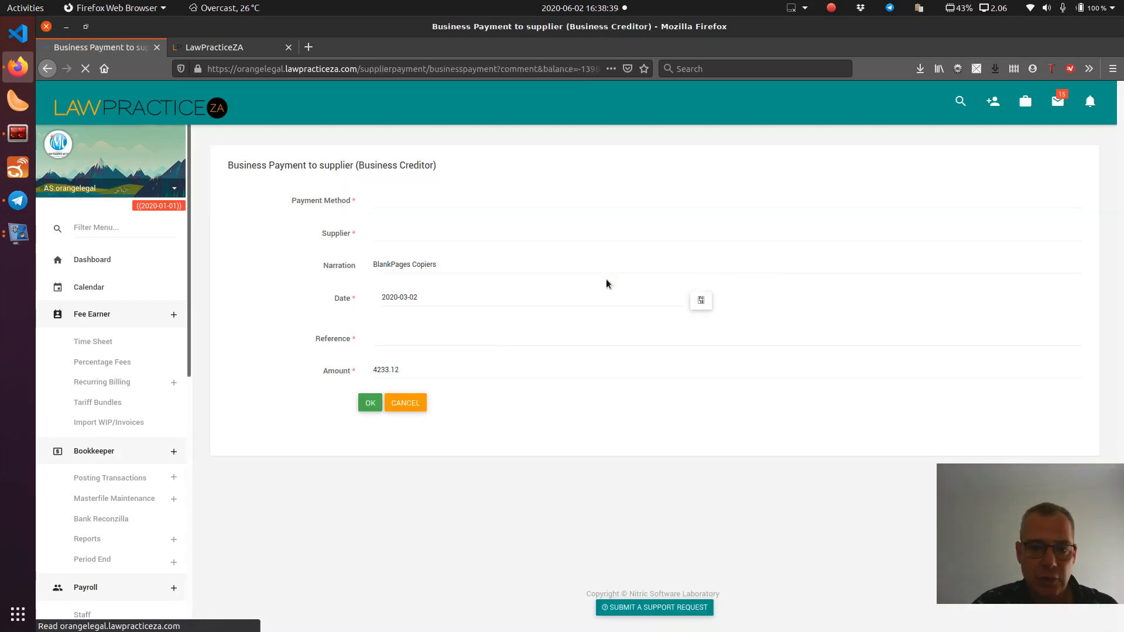
click(420, 204)
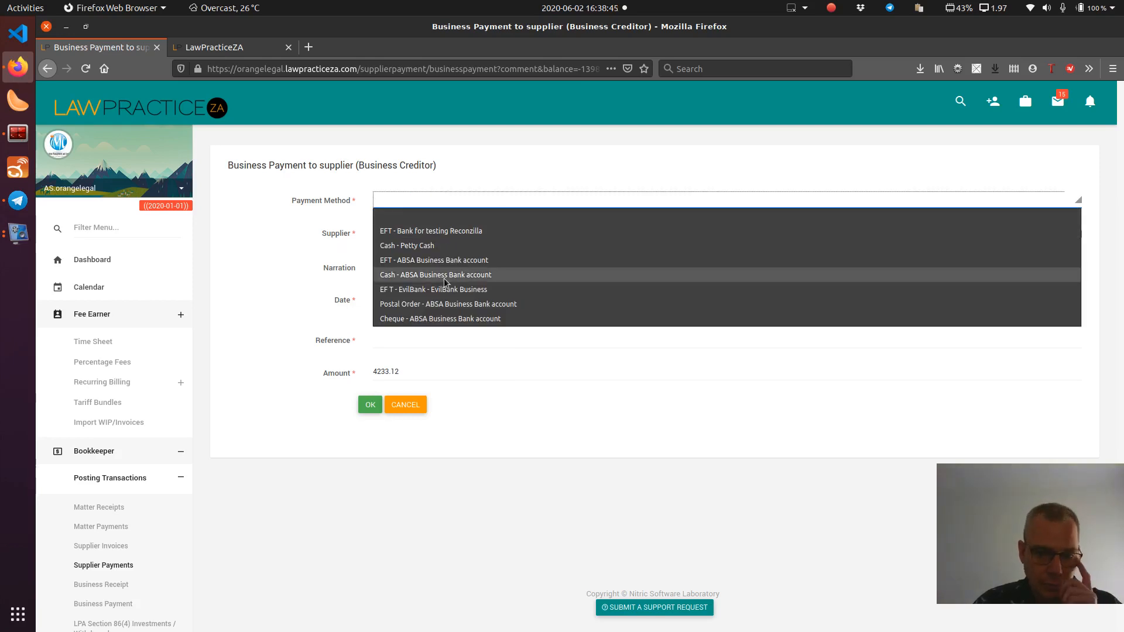
click(441, 231)
click(452, 203)
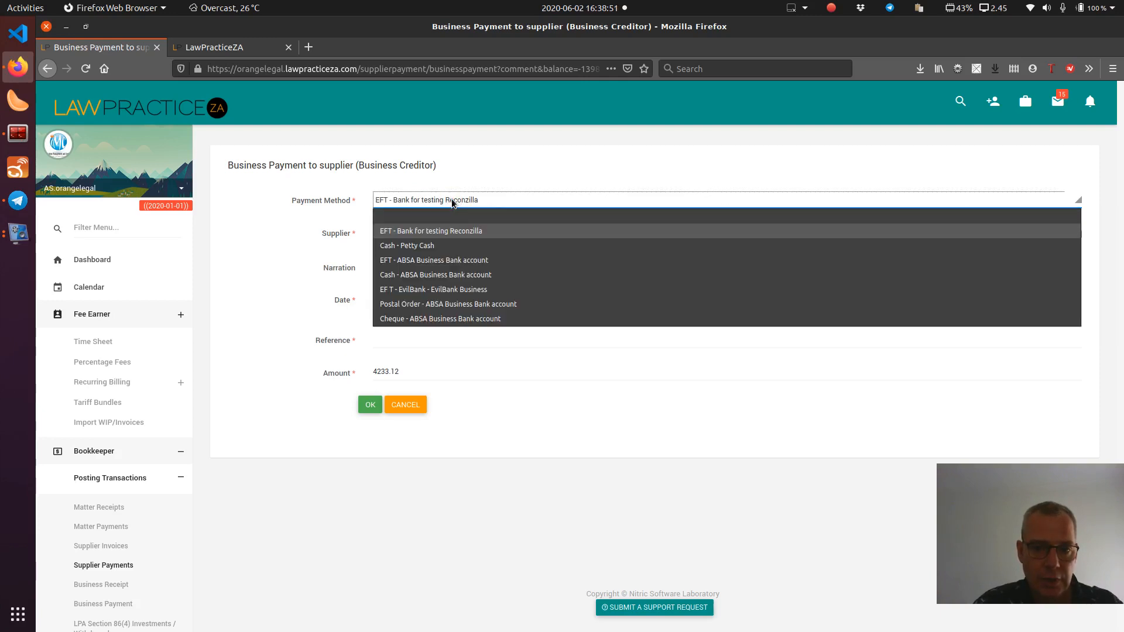
click(448, 289)
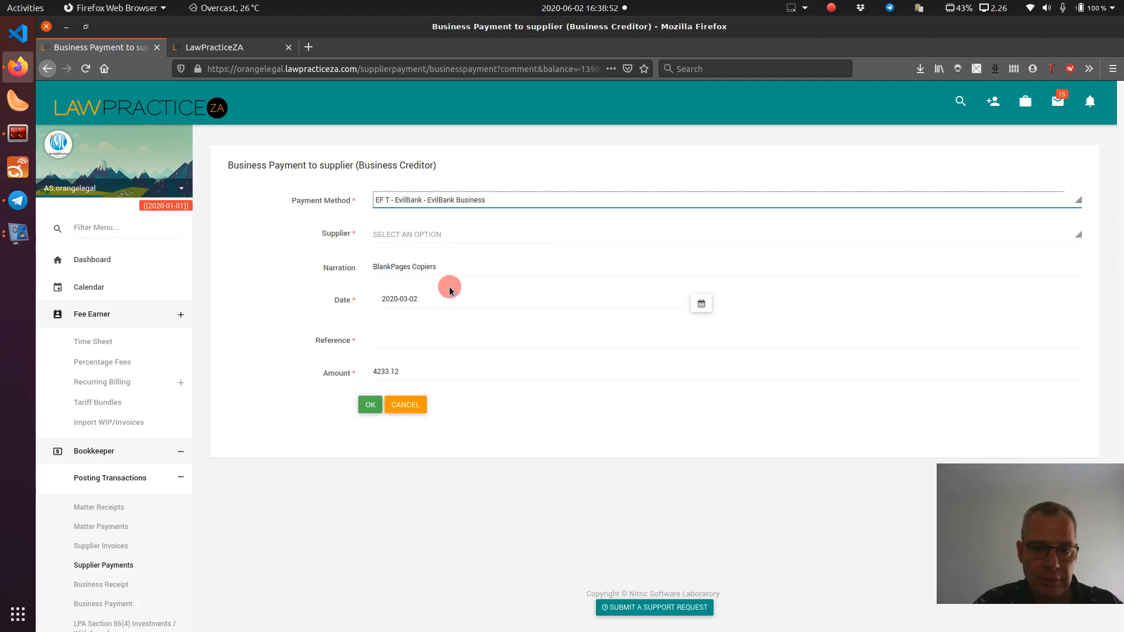
Step: Complete the payment with supplier BLANK [BlankPages Copiers] and reference 123, and save it
click(426, 241)
text(Blank)
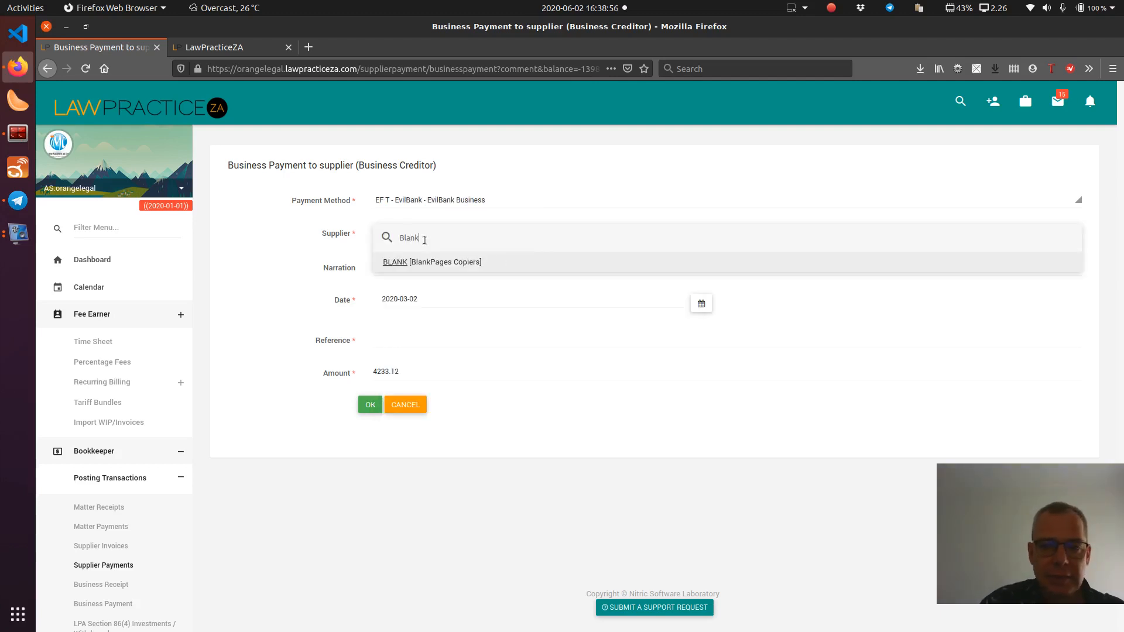
click(447, 261)
click(428, 343)
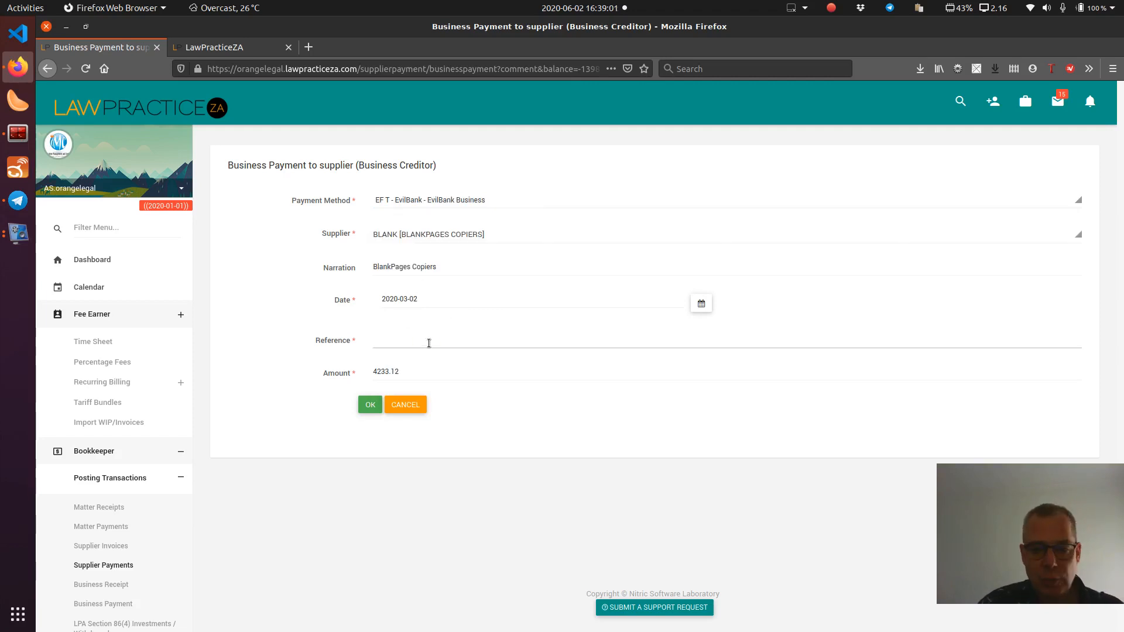
text(123)
click(370, 405)
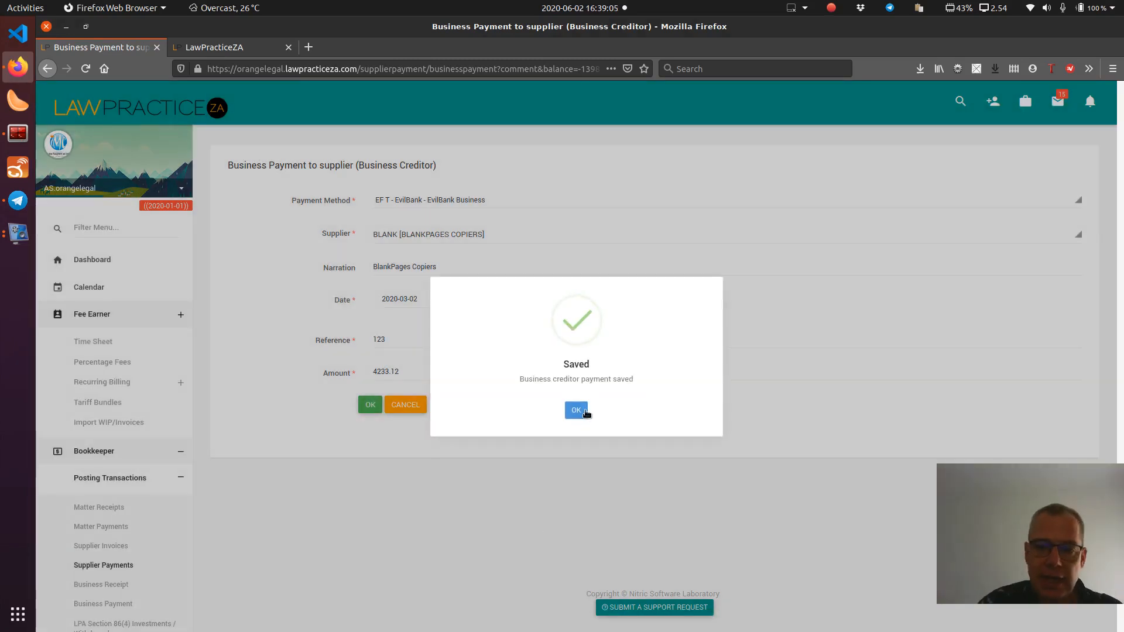
click(581, 412)
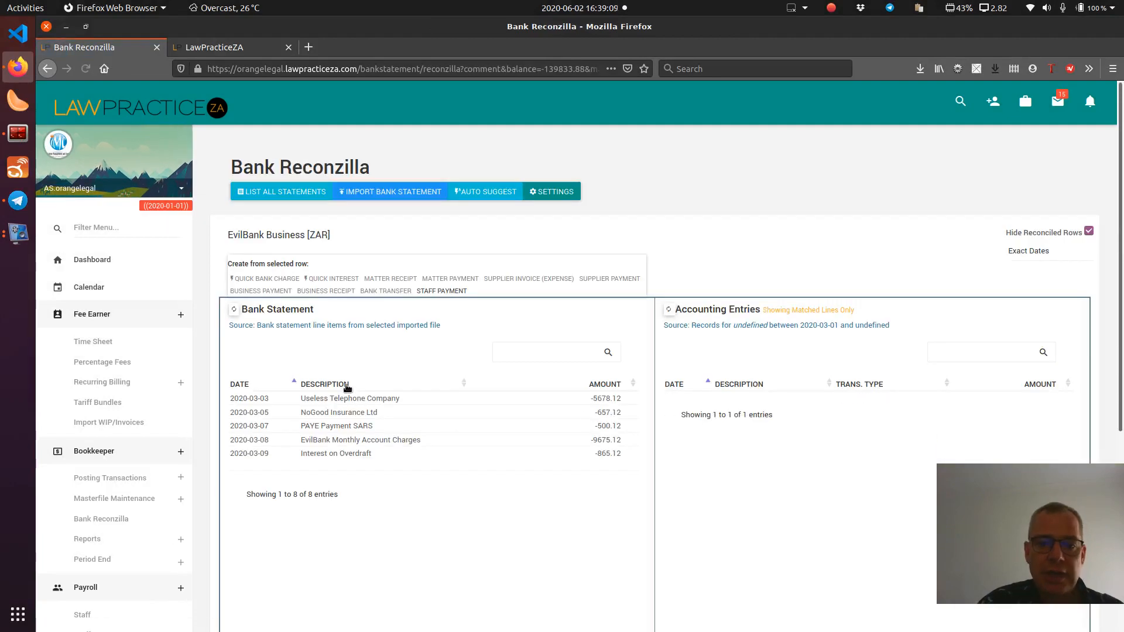
Step: Create a quick bank charge from the EvilBank Monthly Account Charges statement line
click(359, 440)
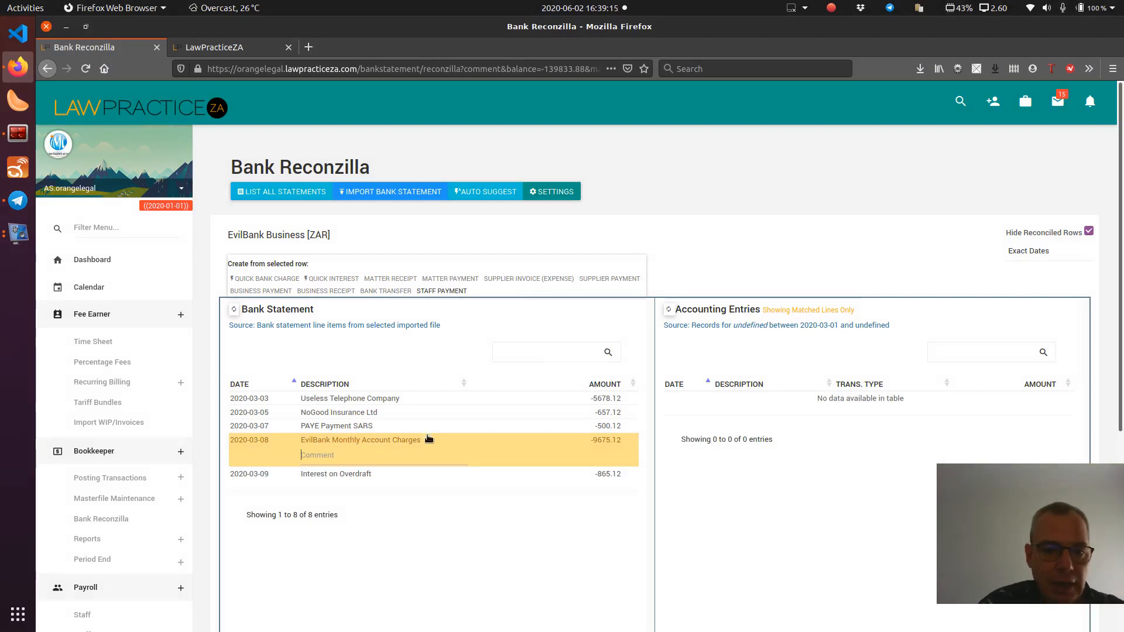
click(268, 279)
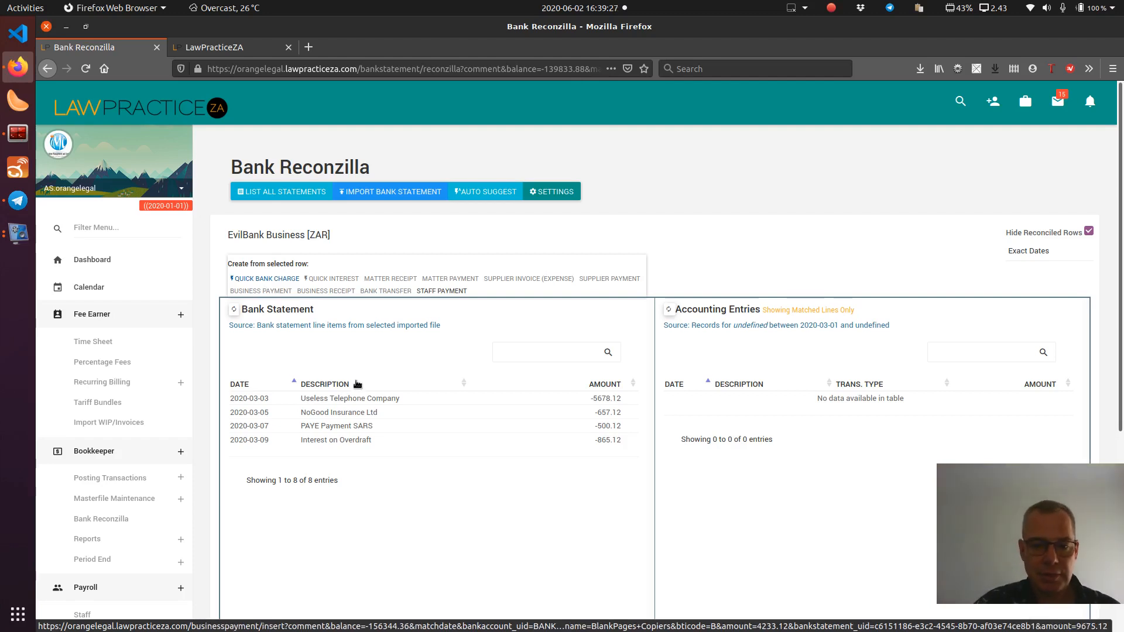
Step: Create a business payment from the PAYE Payment SARS line, allocate it to the PAYE account, and save it
click(352, 428)
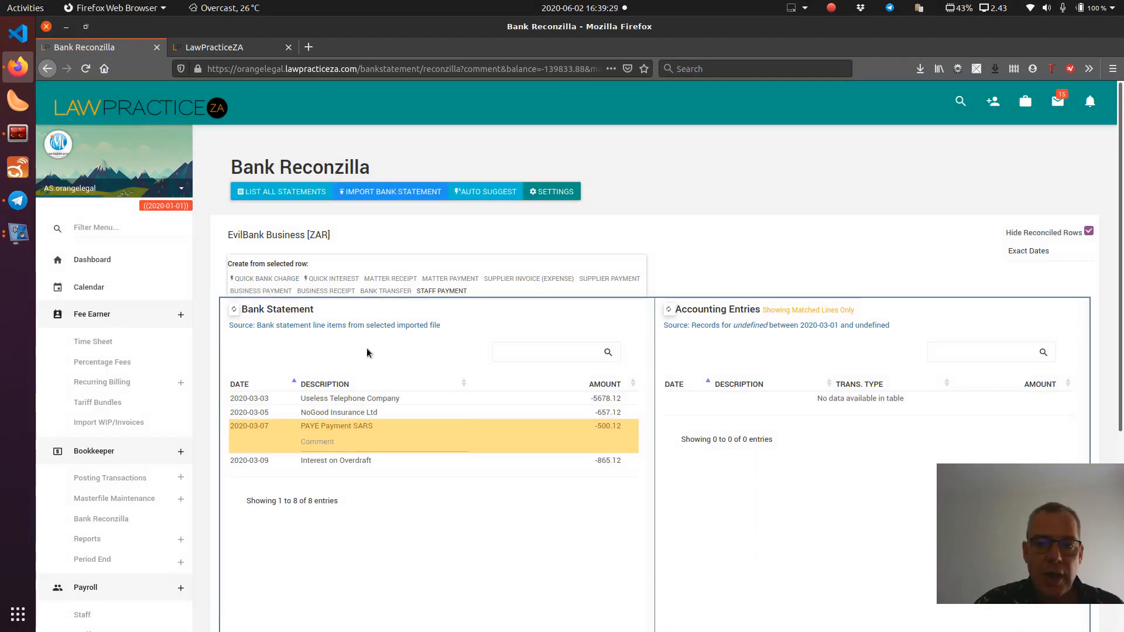
click(277, 296)
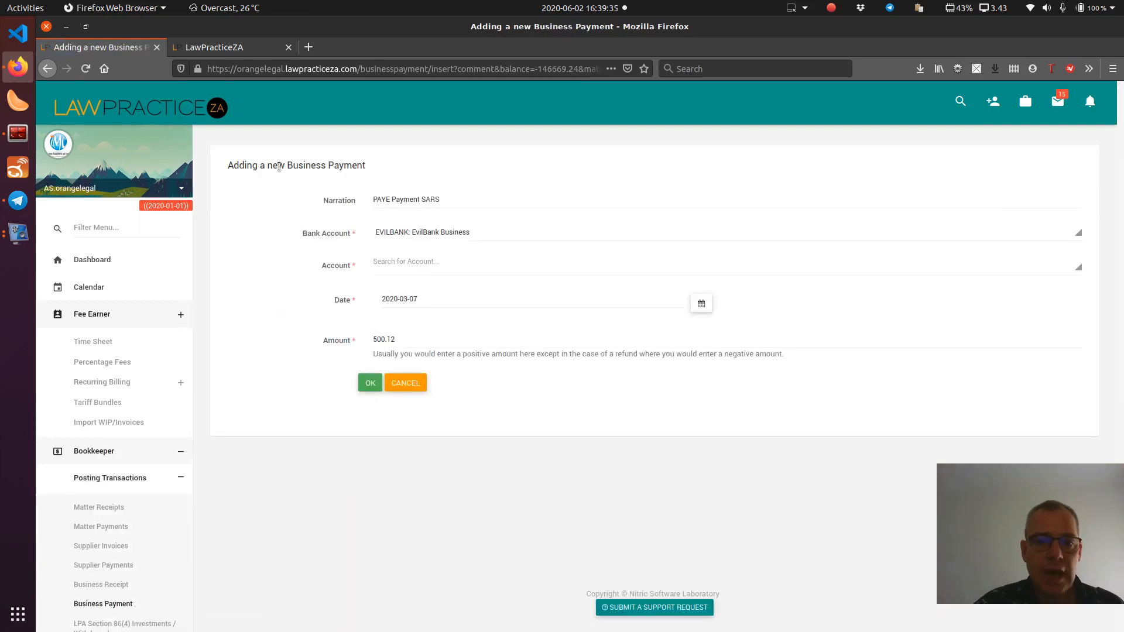
click(420, 262)
text(SARS)
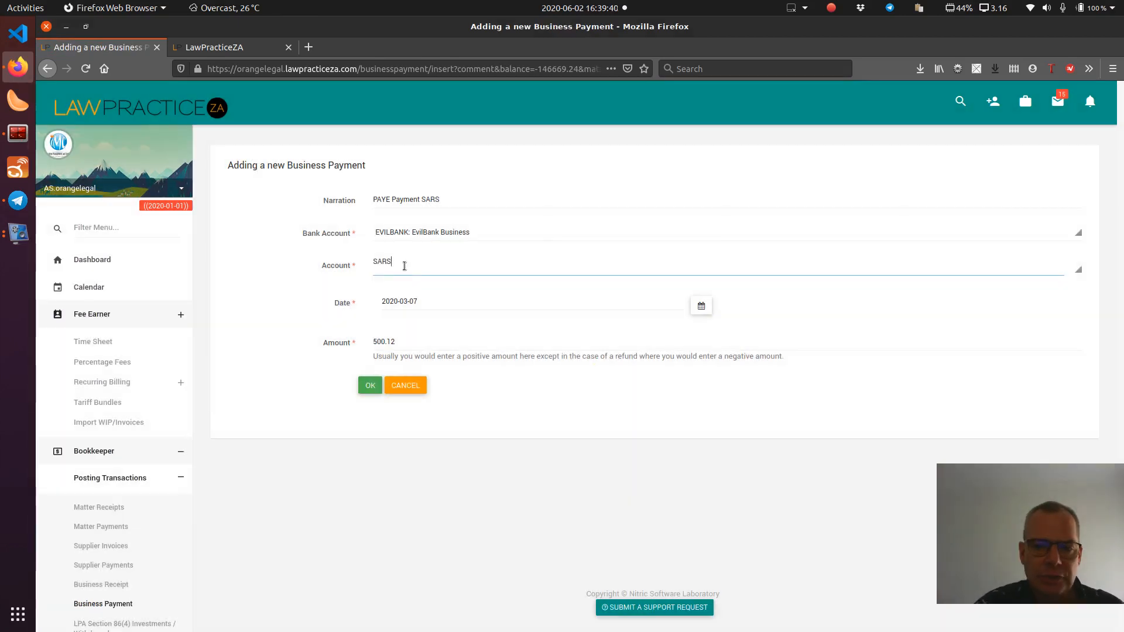
click(403, 264)
key(BackSpace)
key(BackSpace)
key(BackSpace)
key(BackSpace)
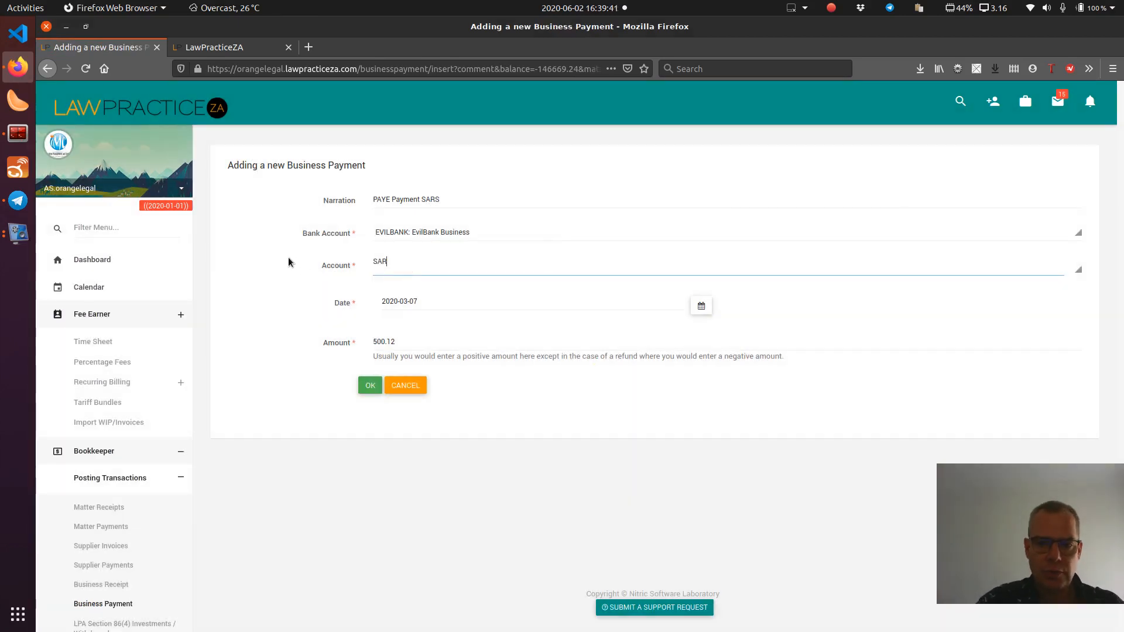
text(PAYE)
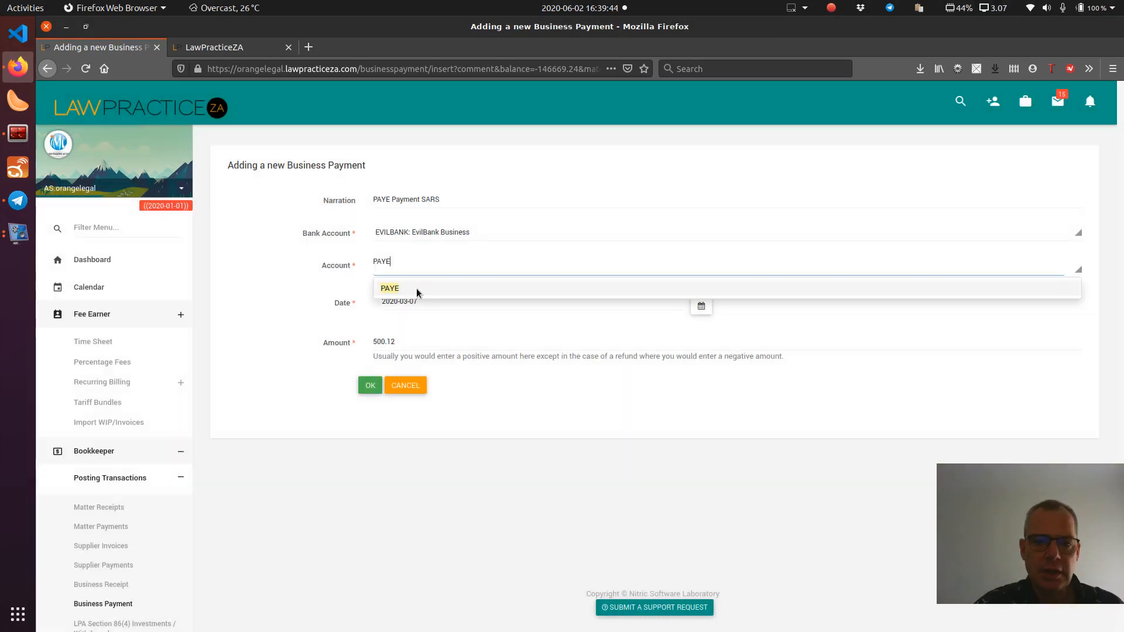
click(417, 289)
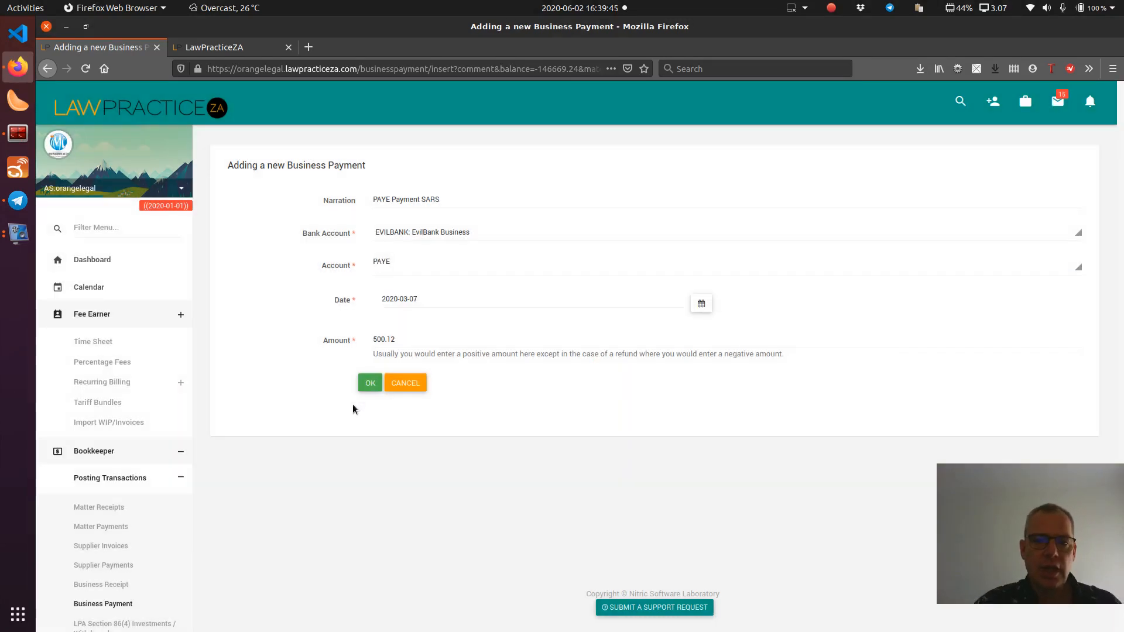
click(366, 389)
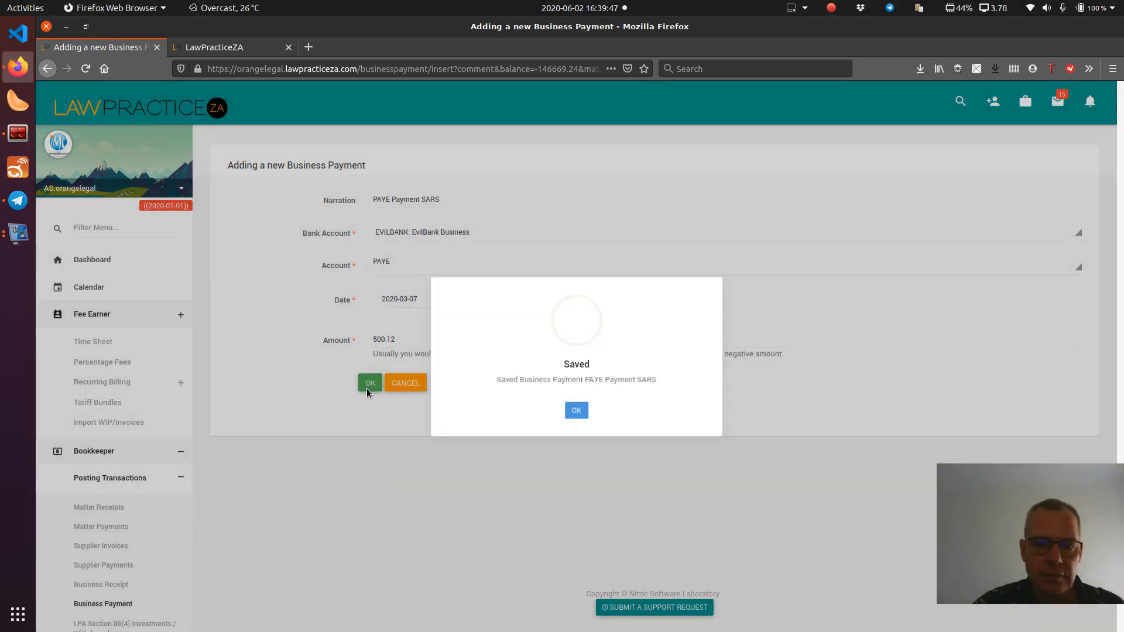
click(577, 411)
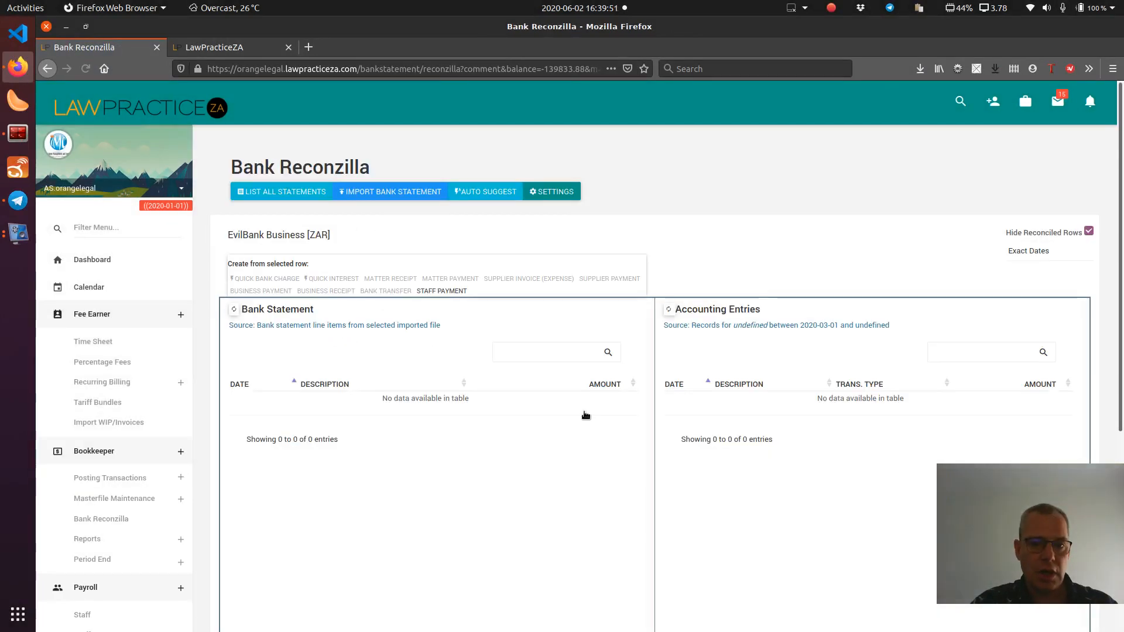
Step: Create a quick interest entry from the Interest on Overdraft line and review the reconciliation status in the list of statements
click(340, 427)
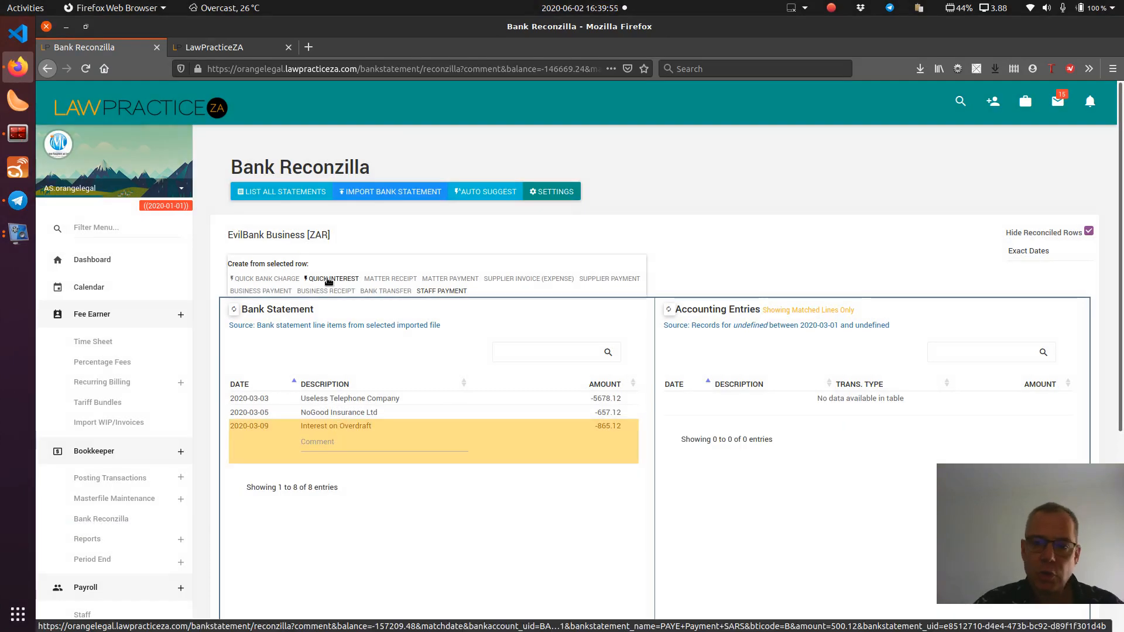
click(327, 279)
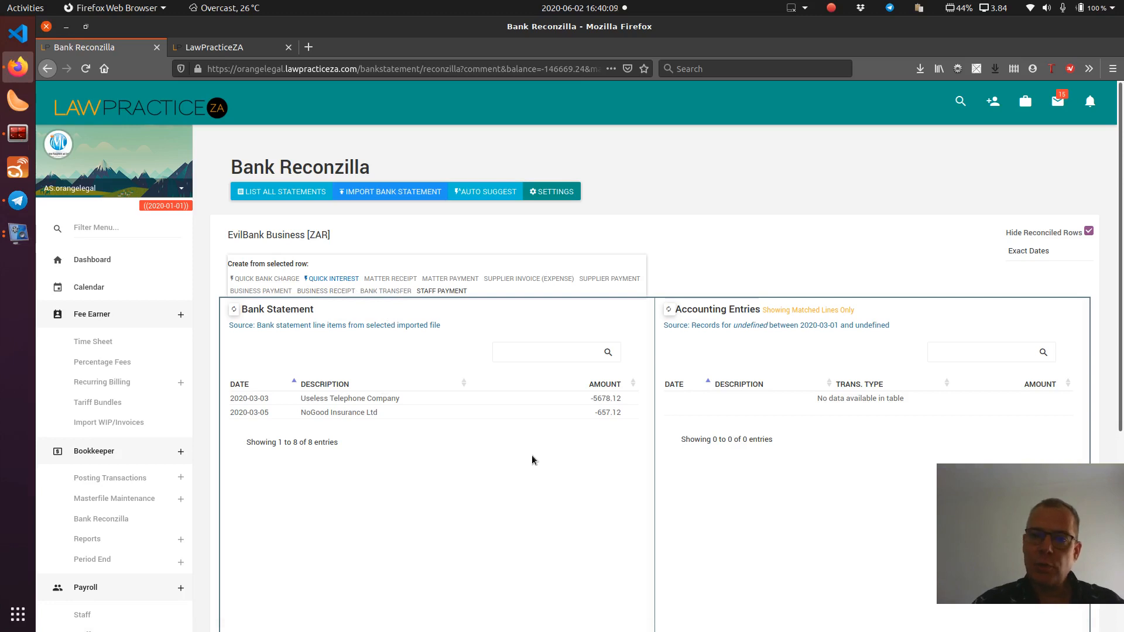
click(273, 195)
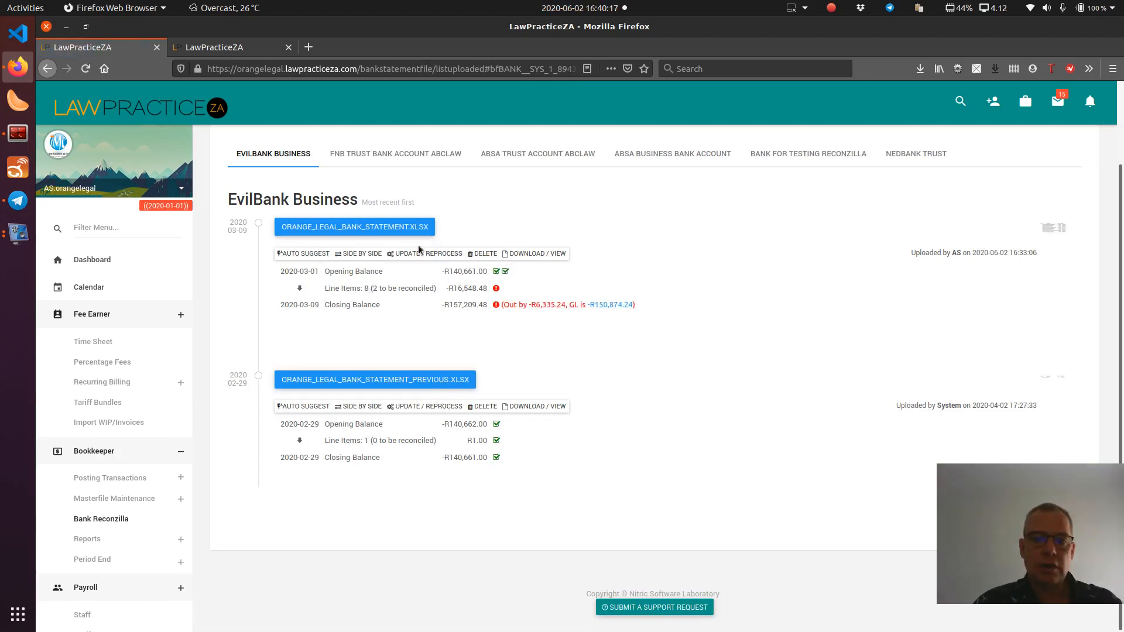
Step: Reopen the newest statement Side by Side and start a supplier invoice from the Useless Telephone Company line with invoice number ABC
click(354, 253)
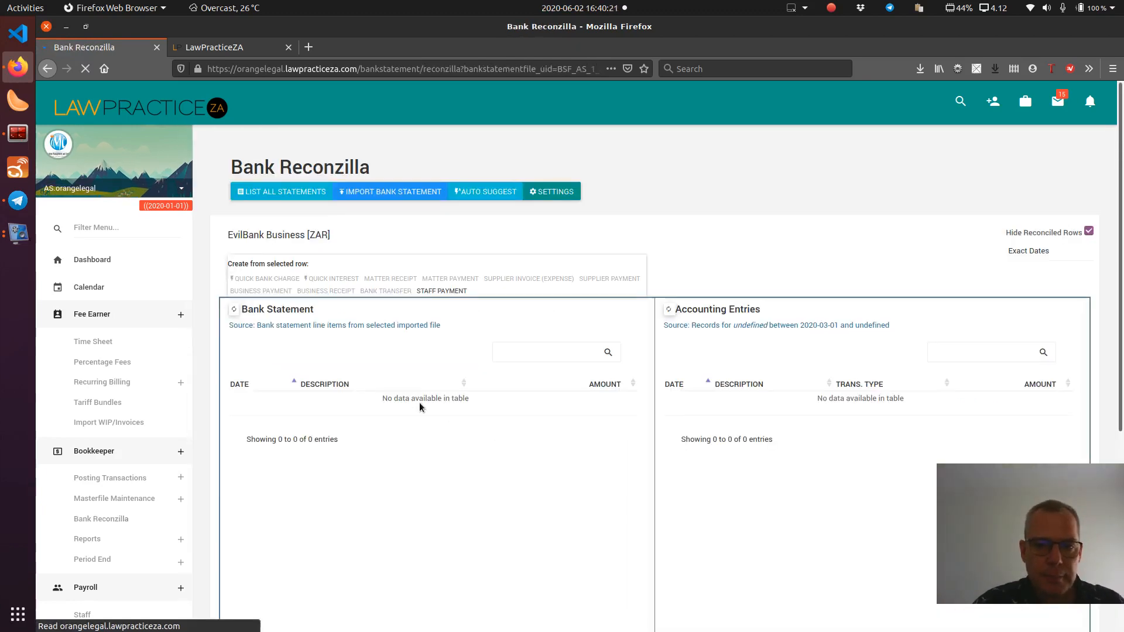
click(375, 401)
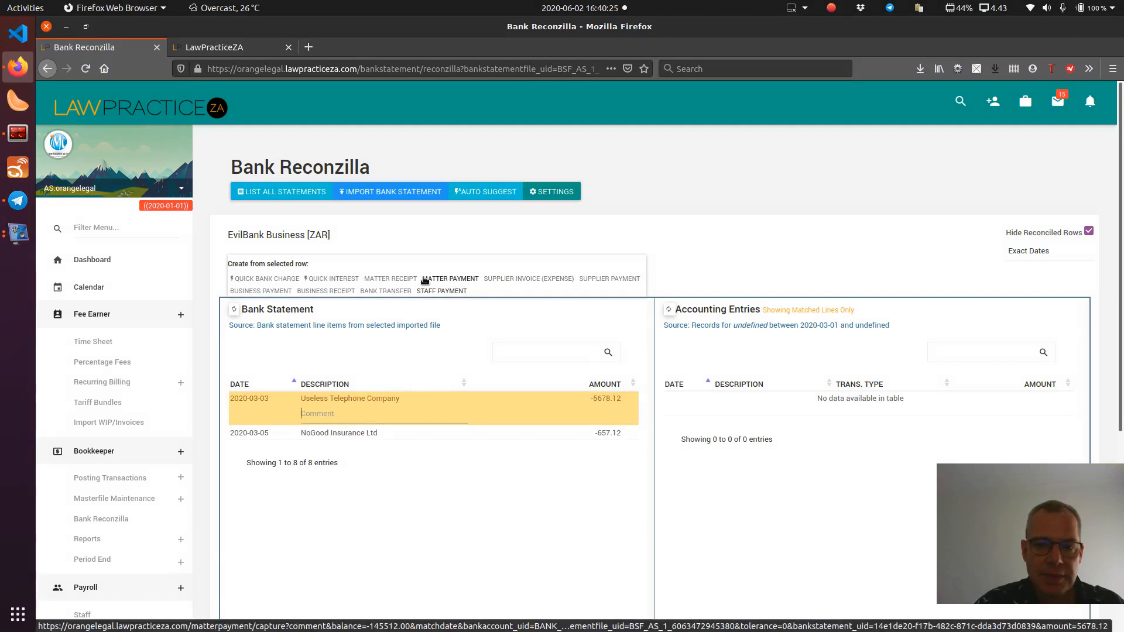
click(515, 280)
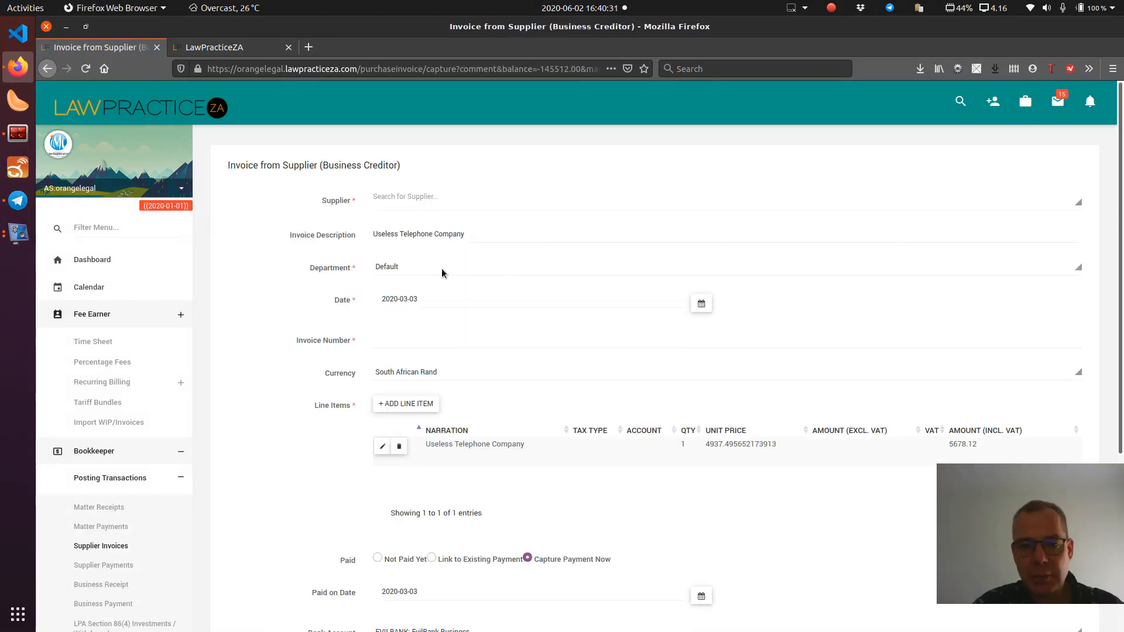
click(418, 342)
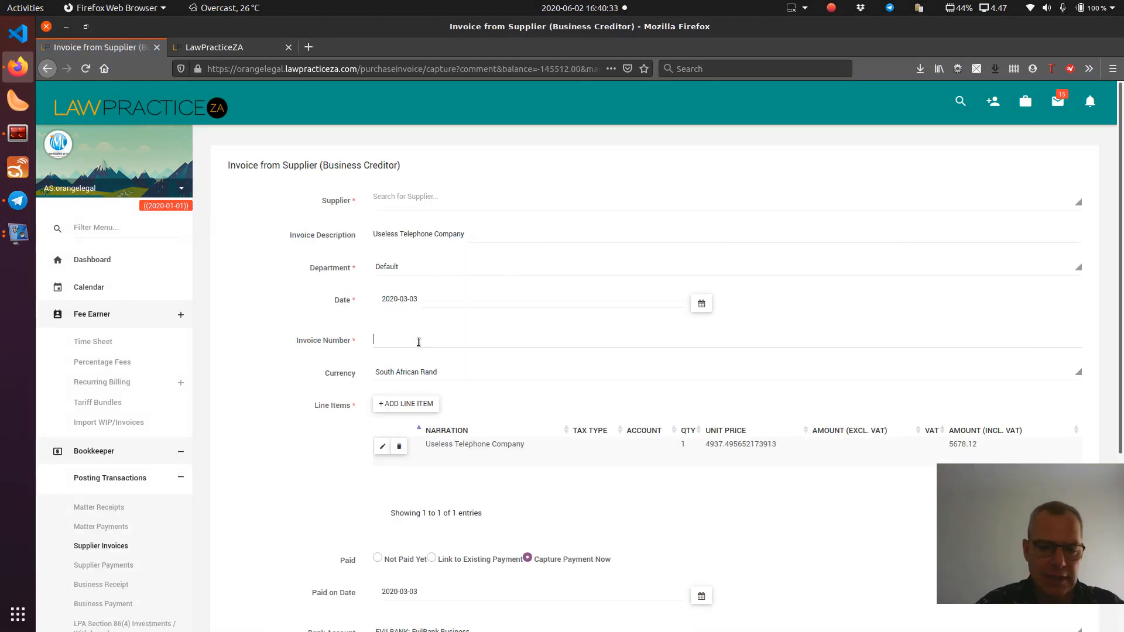
text(ABC)
Step: Review the supplier invoice's line item and payment details, and set its supplier to USELESS [Useless Telephones]
scroll(549, 330, down, 1)
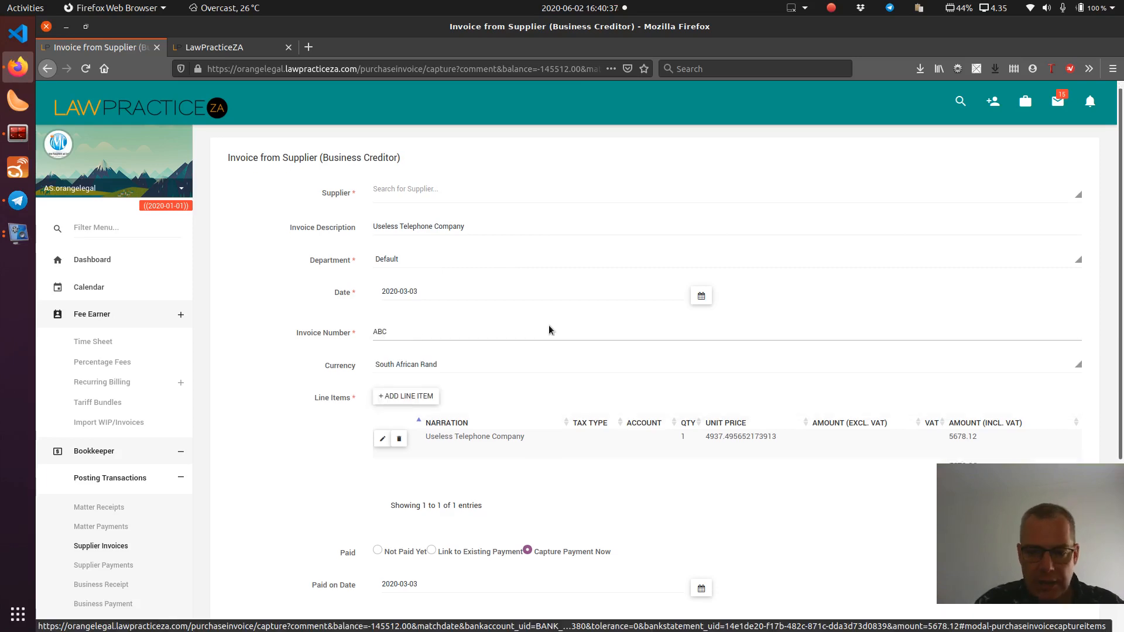
scroll(549, 329, down, 4)
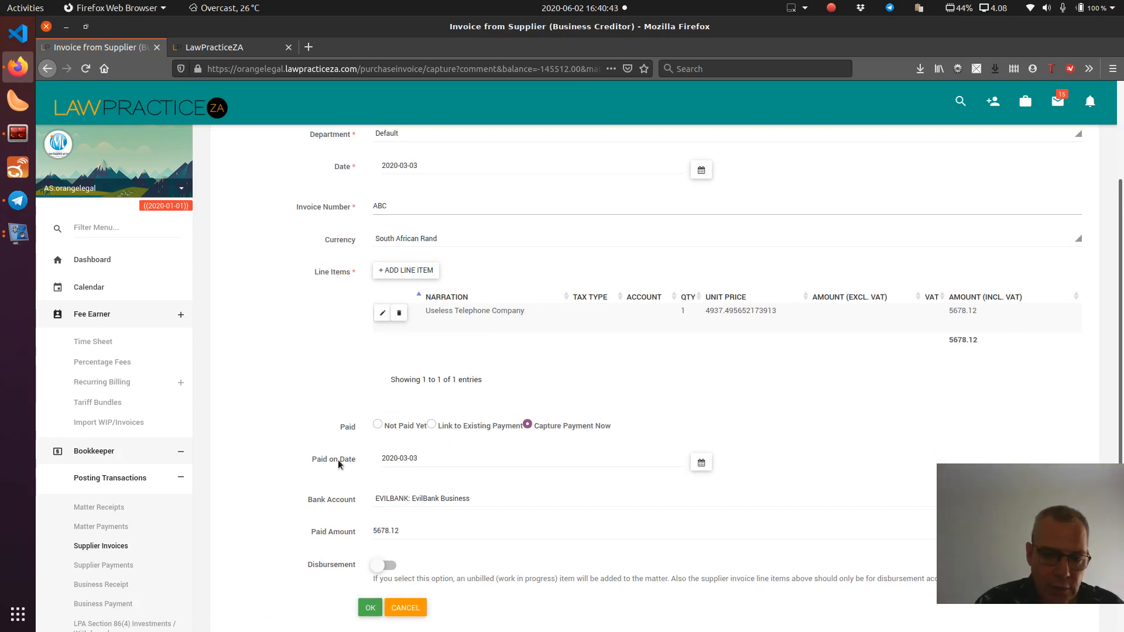
scroll(472, 539, up, 3)
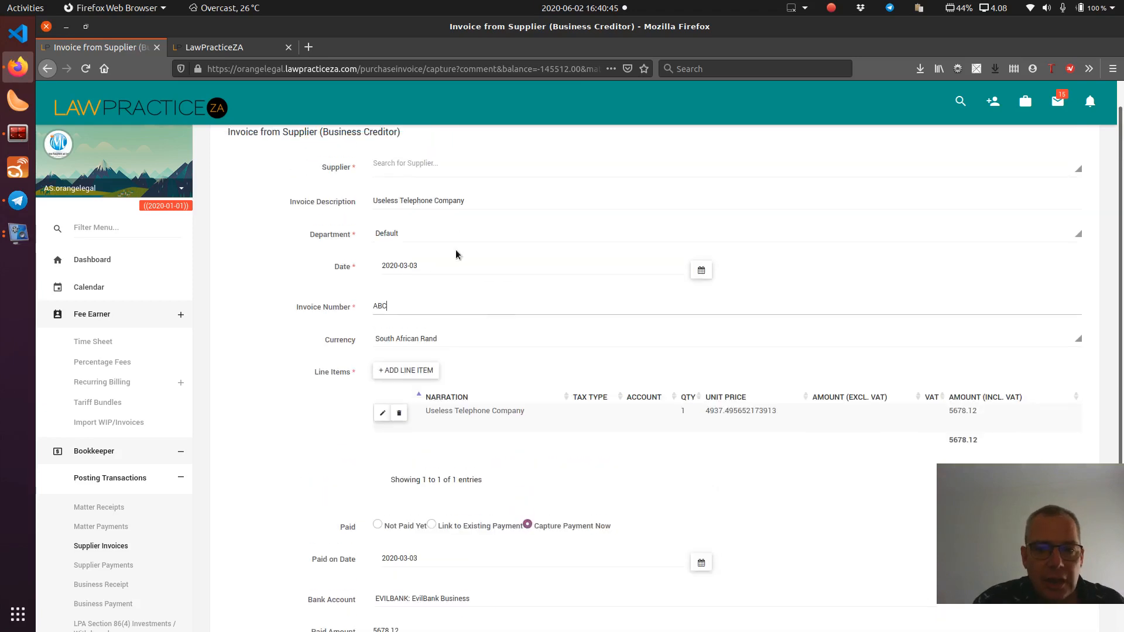
click(410, 168)
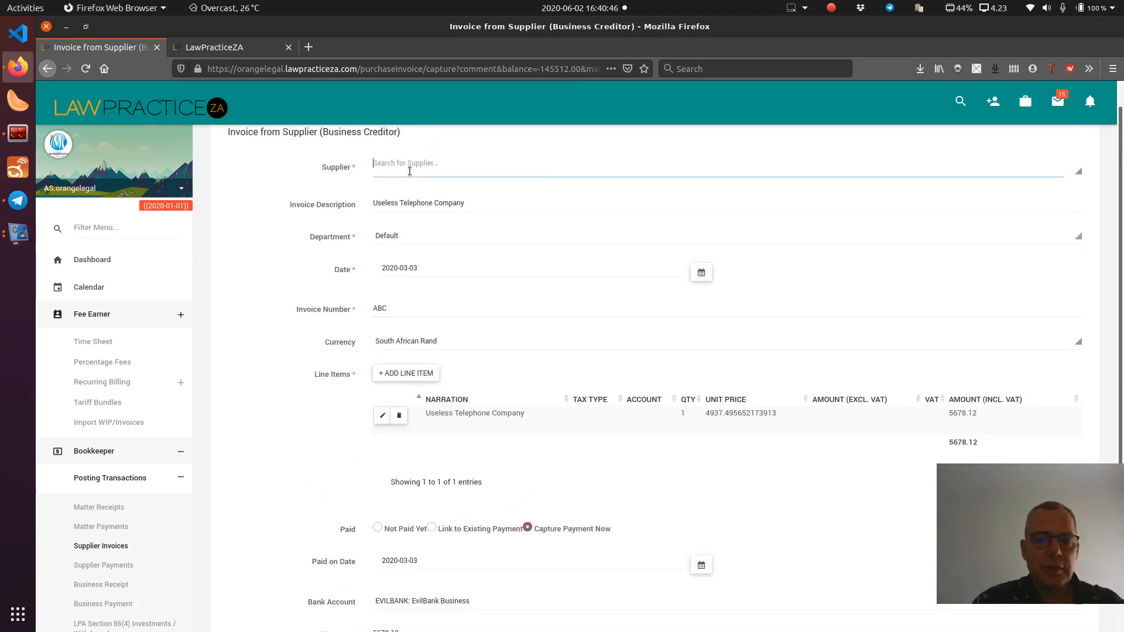
text(Useless)
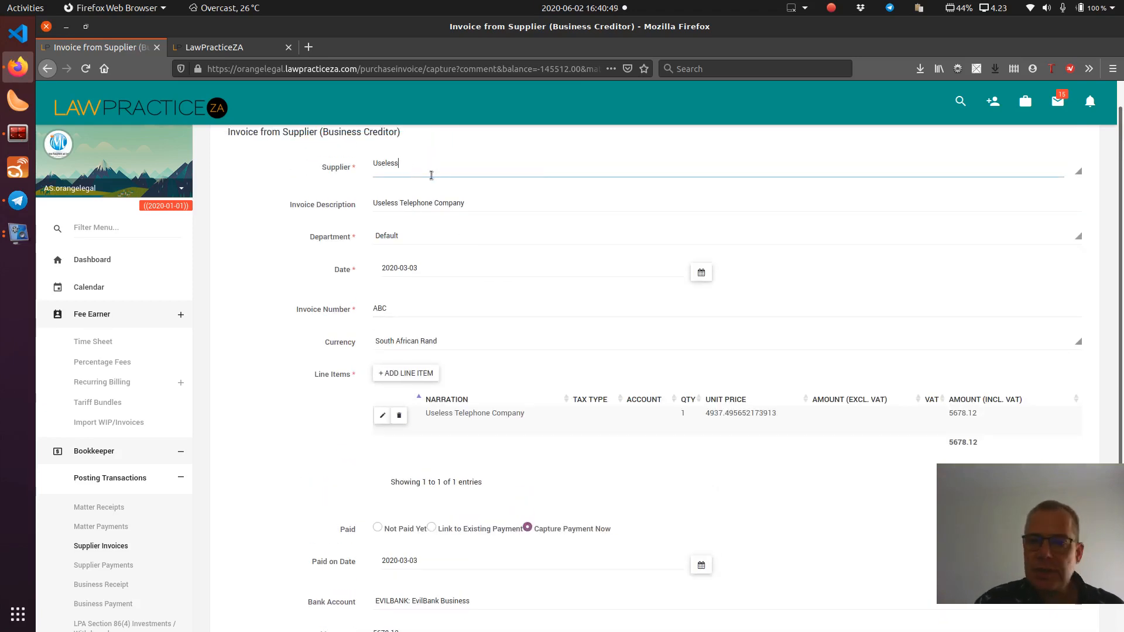
click(452, 188)
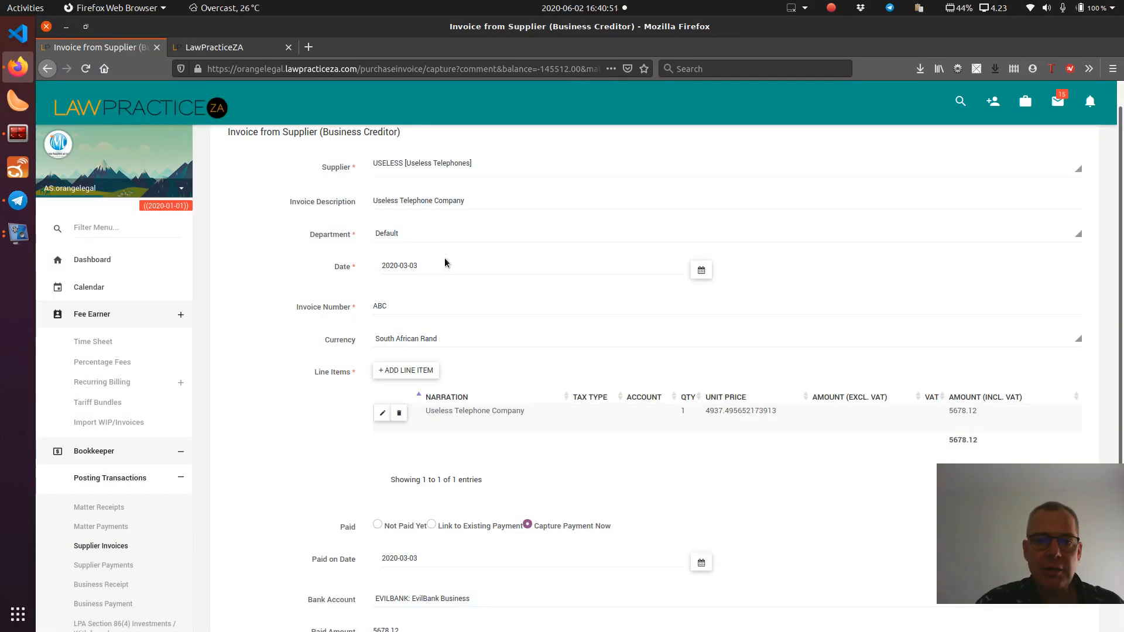
Step: Save the Useless Telephone Company supplier invoice with its captured payment and return to the statement's Side by Side view
scroll(447, 269, down, 4)
click(369, 498)
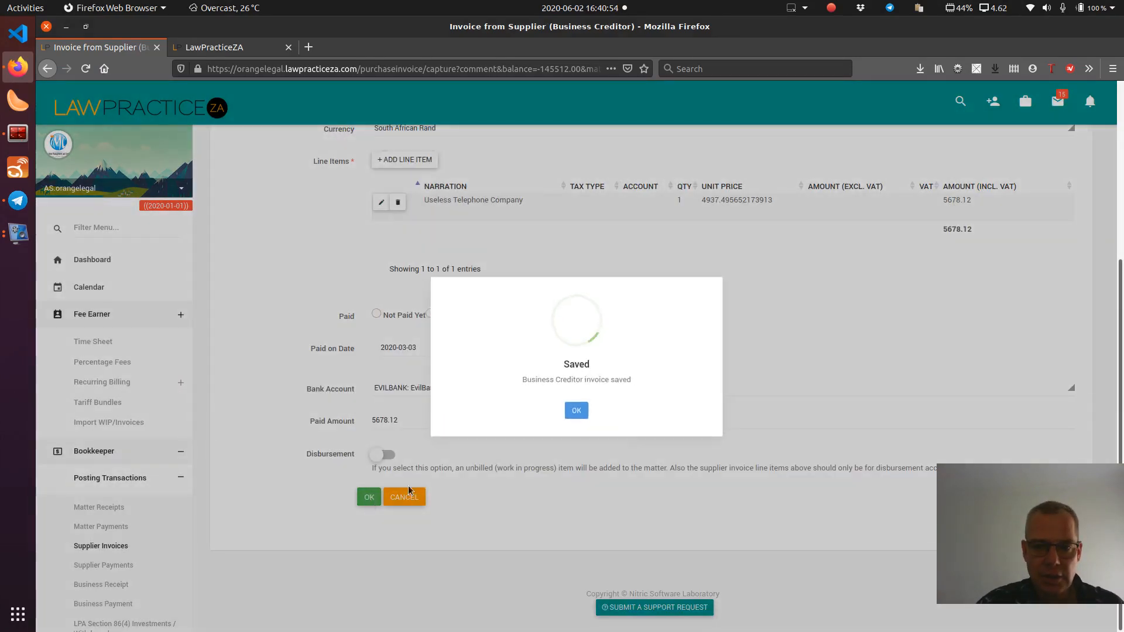
click(577, 412)
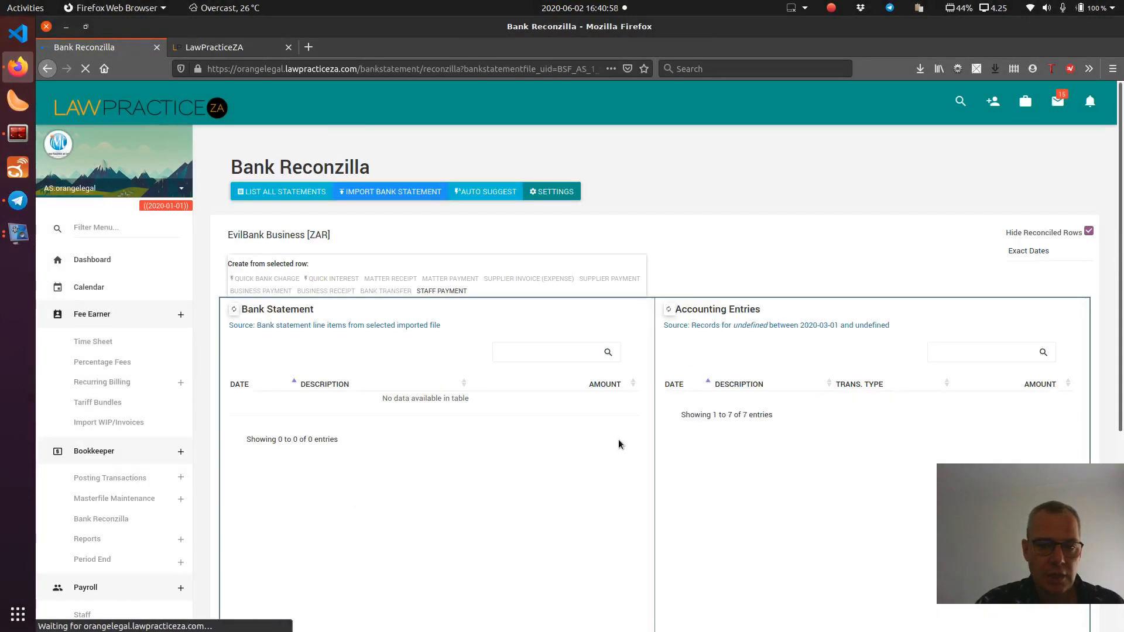
Step: Create a supplier invoice from the NoGood Insurance Ltd statement line and set its supplier to NOGOOD [NoGood Insurance]
click(336, 398)
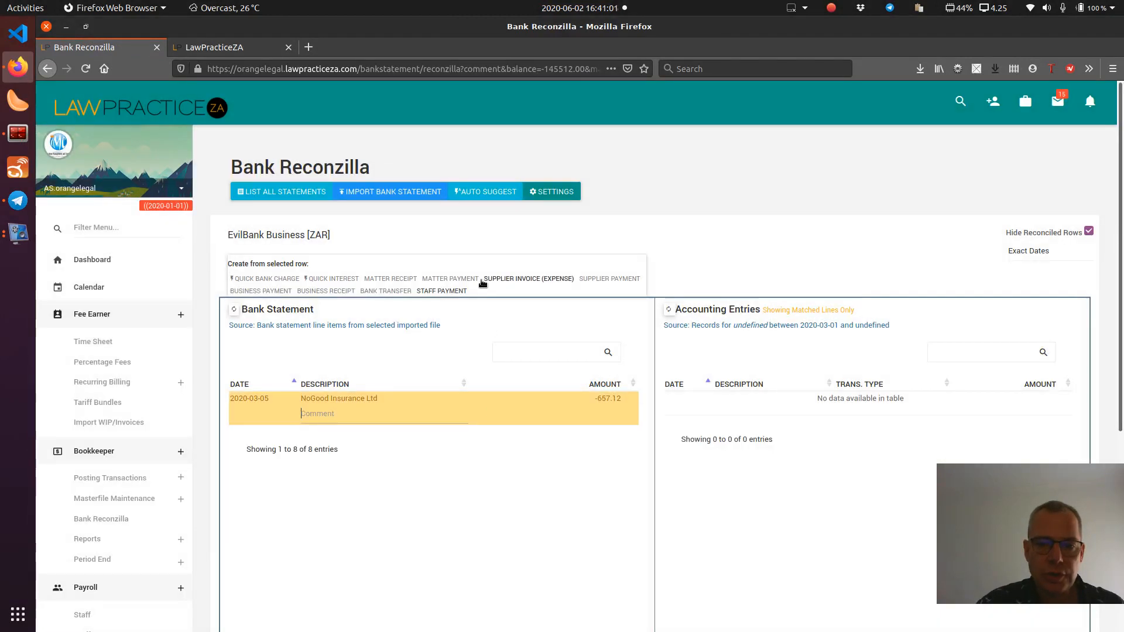
click(511, 282)
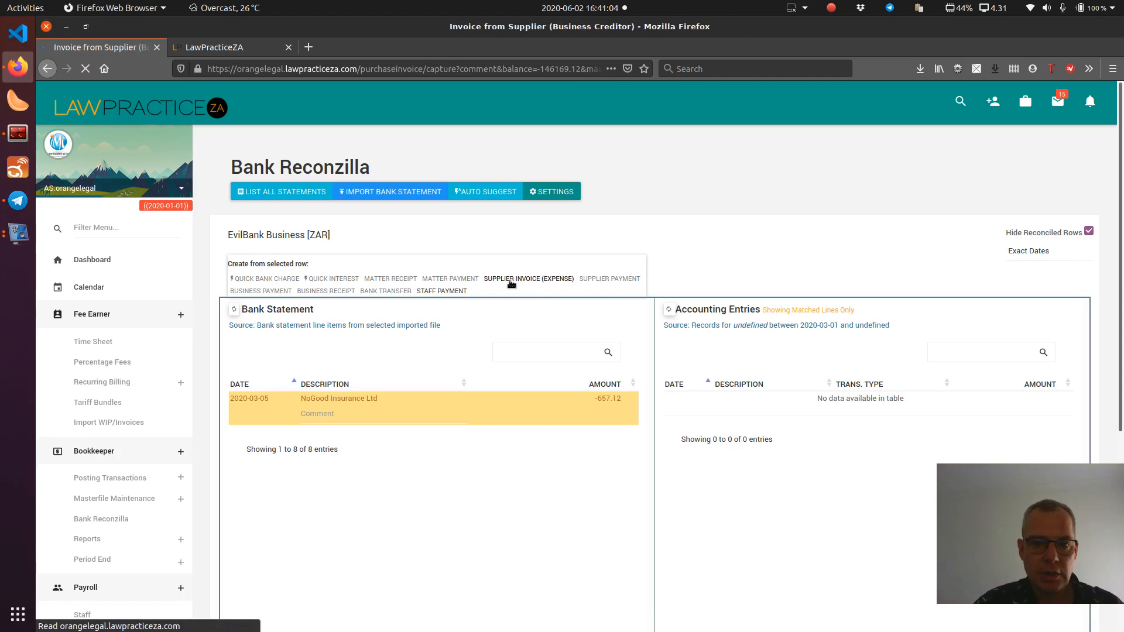
click(420, 200)
text(Nogo)
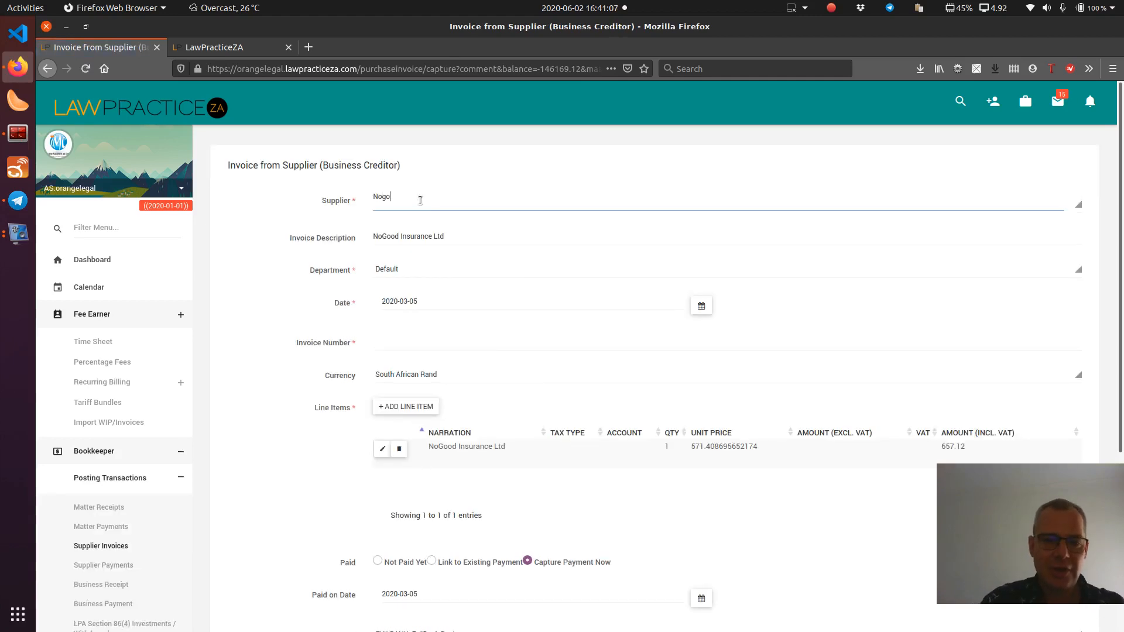
text(od)
key(Return)
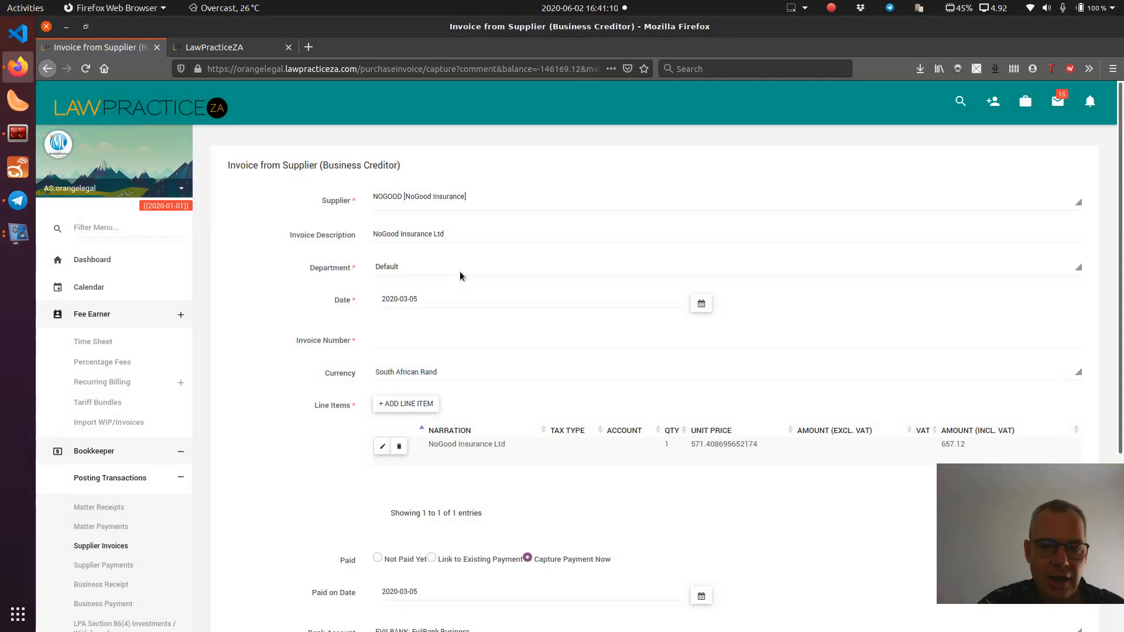
Step: Save the NoGood Insurance invoice with invoice number XXX and check the reconciliation status in the list of all statements
click(408, 341)
text(xxx)
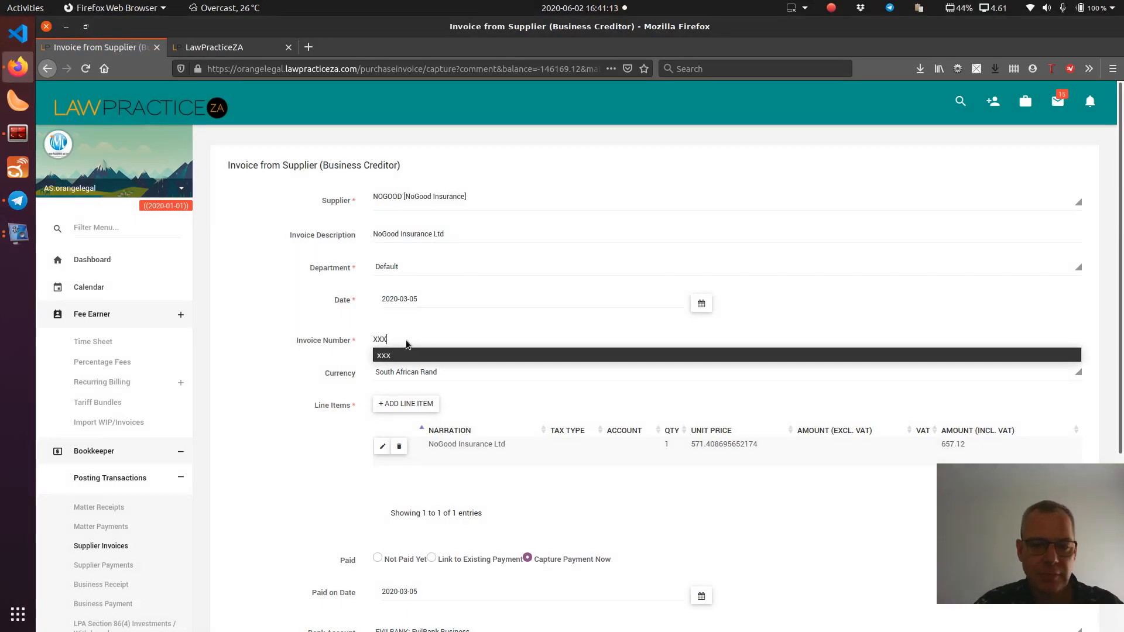
scroll(236, 332, down, 3)
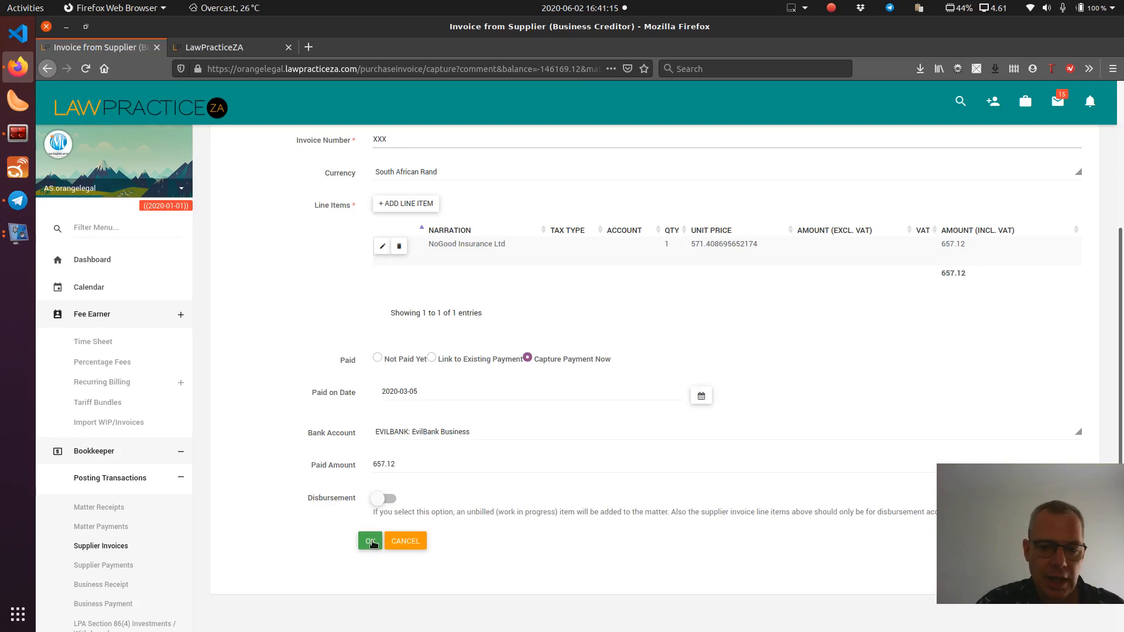
click(370, 542)
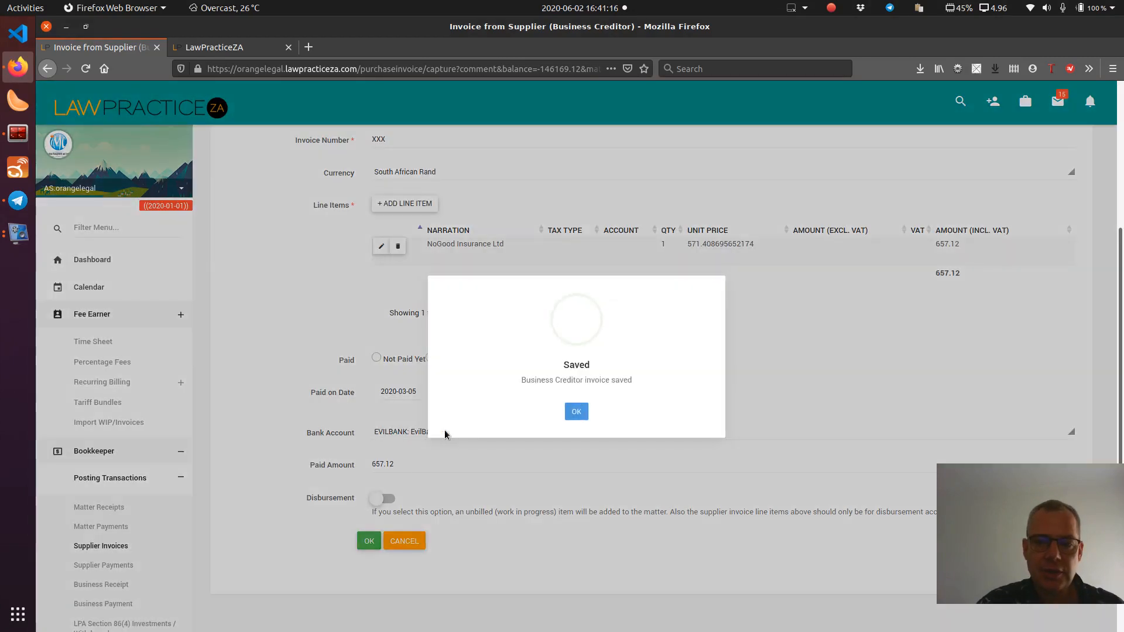
click(576, 410)
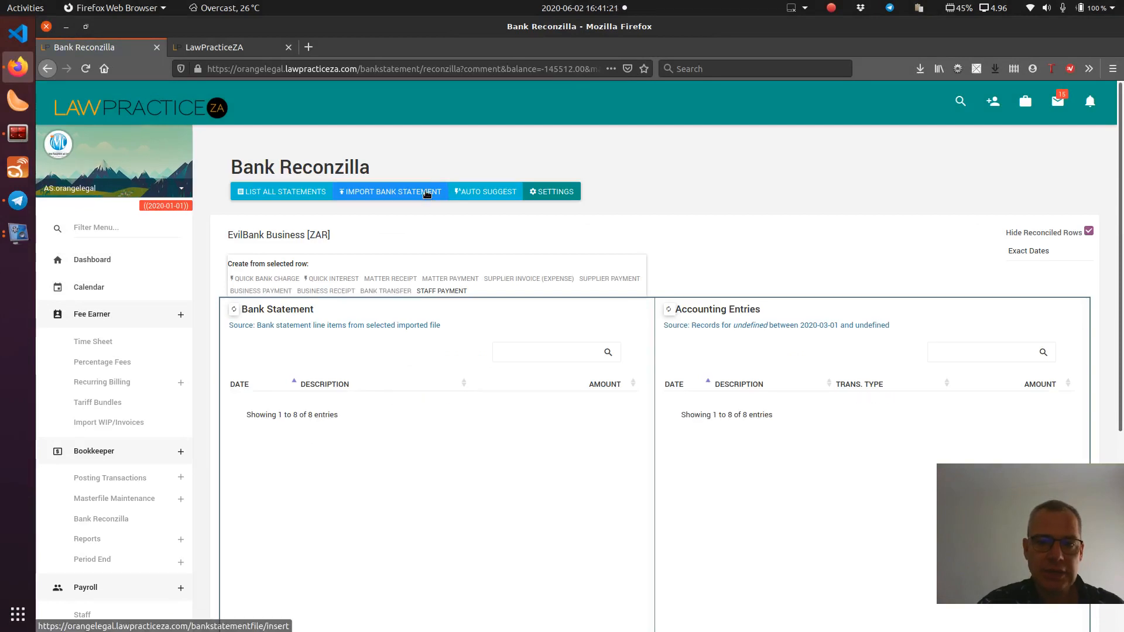
click(289, 195)
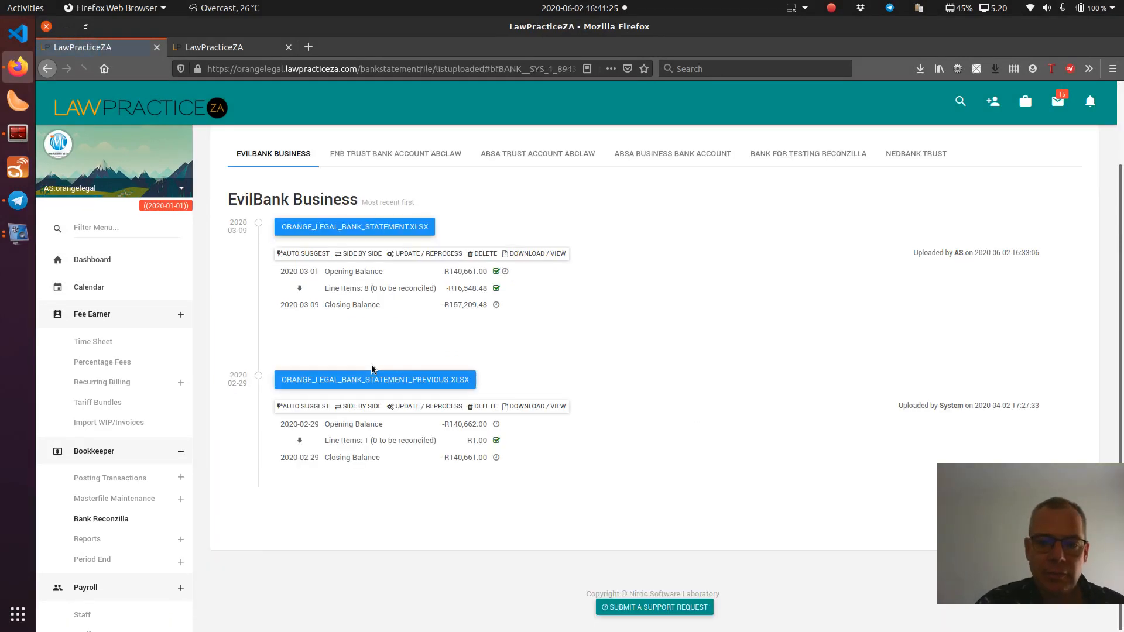